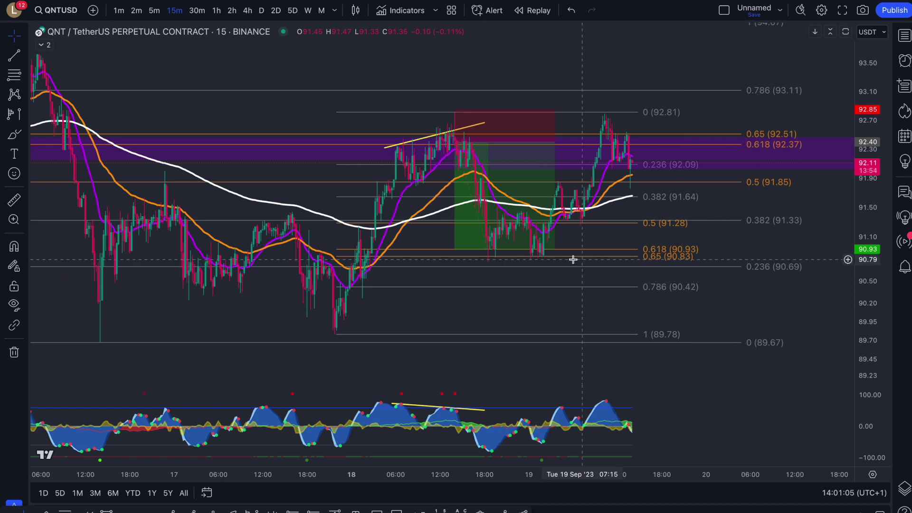
Step: Select the long position box to check its stop and target labels, then deselect it
left_click(514, 248)
left_click(407, 96)
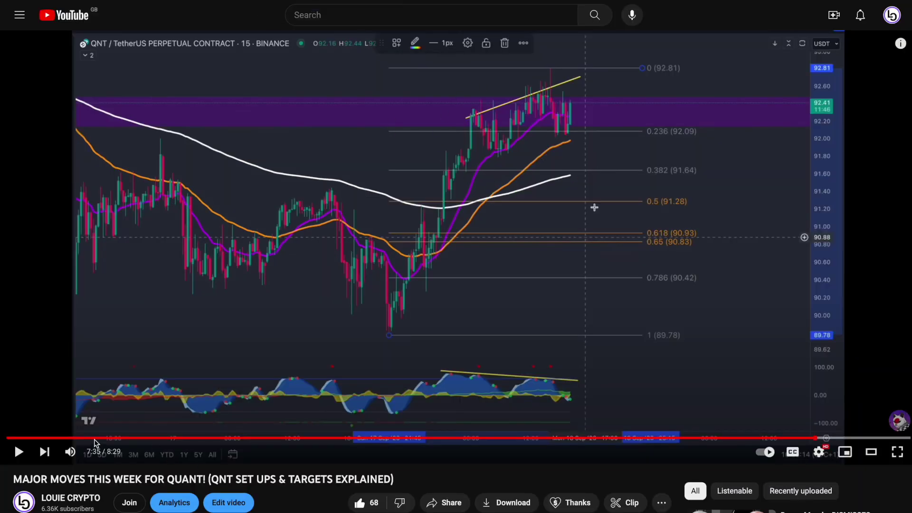
Step: Mute the QNT YouTube video and play a few seconds before pausing it
left_click(70, 452)
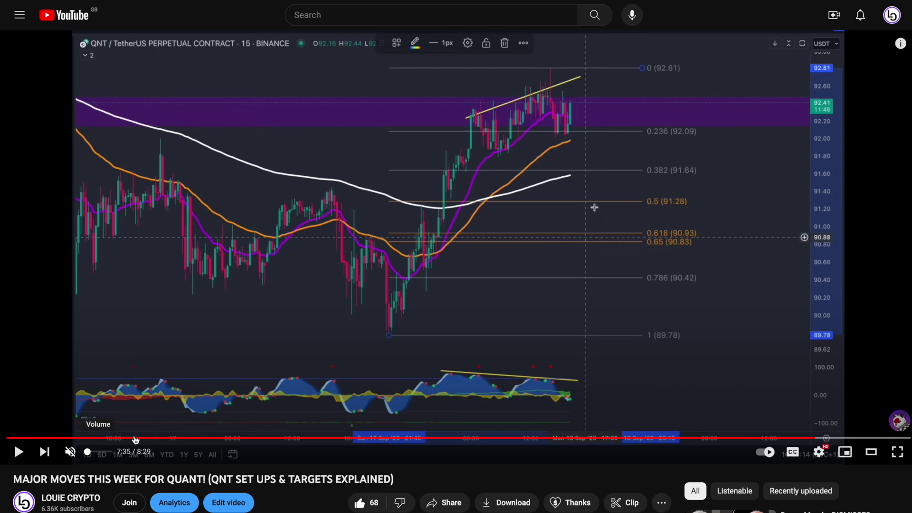
left_click(546, 190)
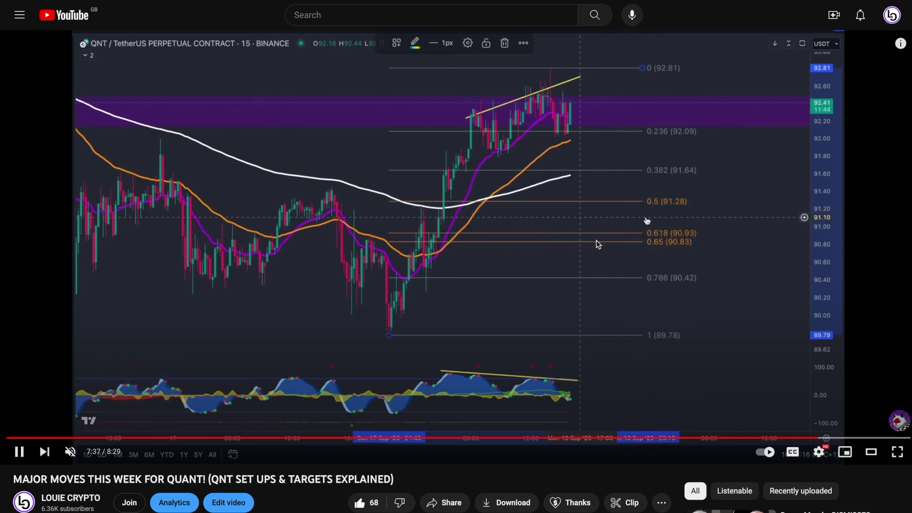
left_click(686, 256)
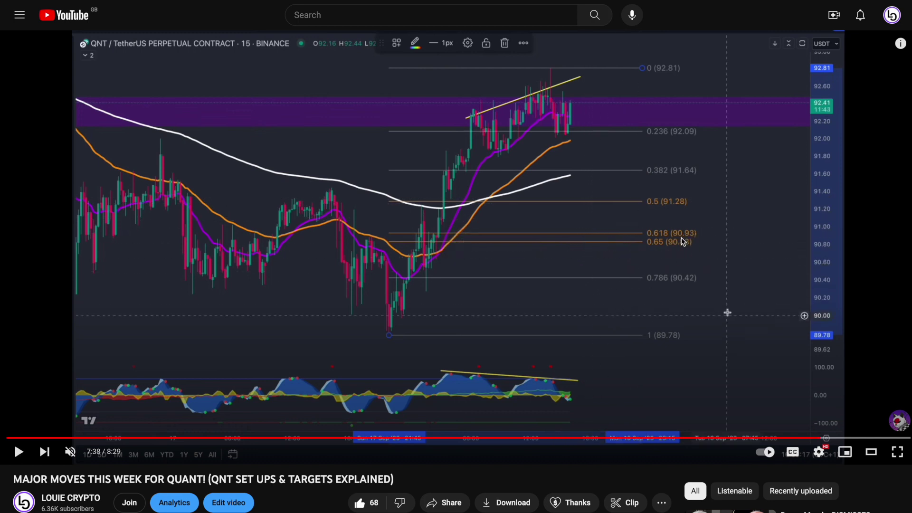
Step: Return to the TradingView chart, then bring the Discord #chat window to the front
key("alt+Tab")
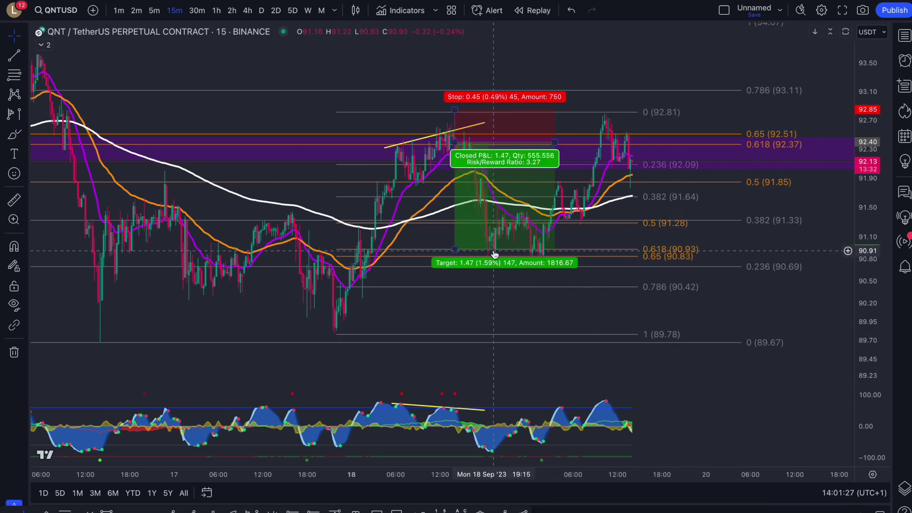
mouse_move(208, 509)
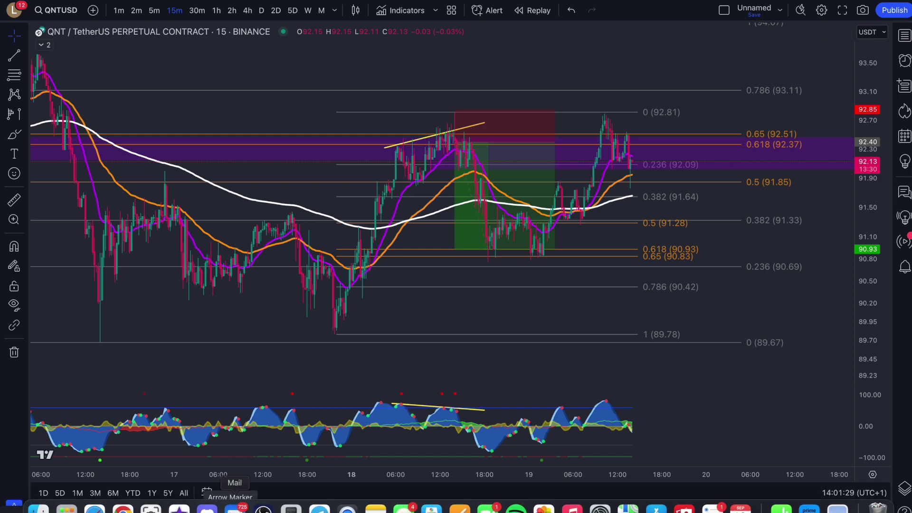
left_click(207, 507)
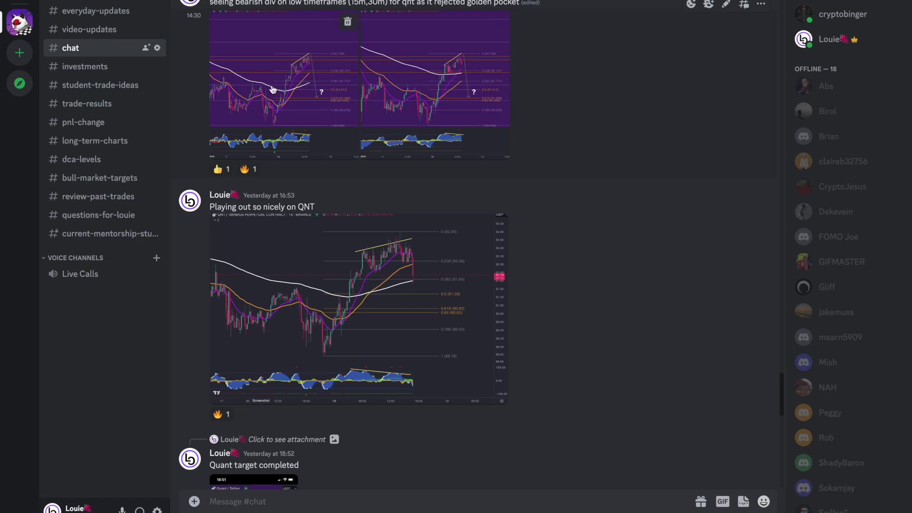
left_click_drag(267, 6, 381, 5)
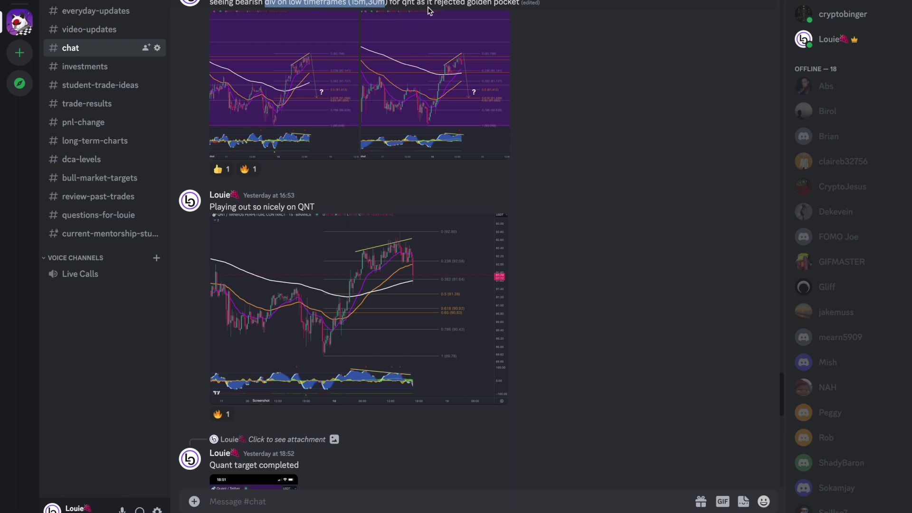
left_click_drag(400, 4, 517, 4)
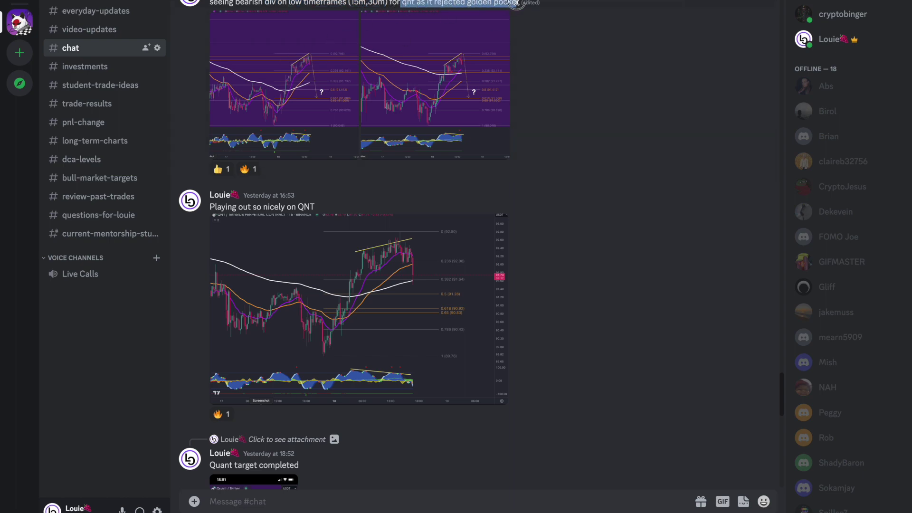
scroll(322, 84, "up", 7)
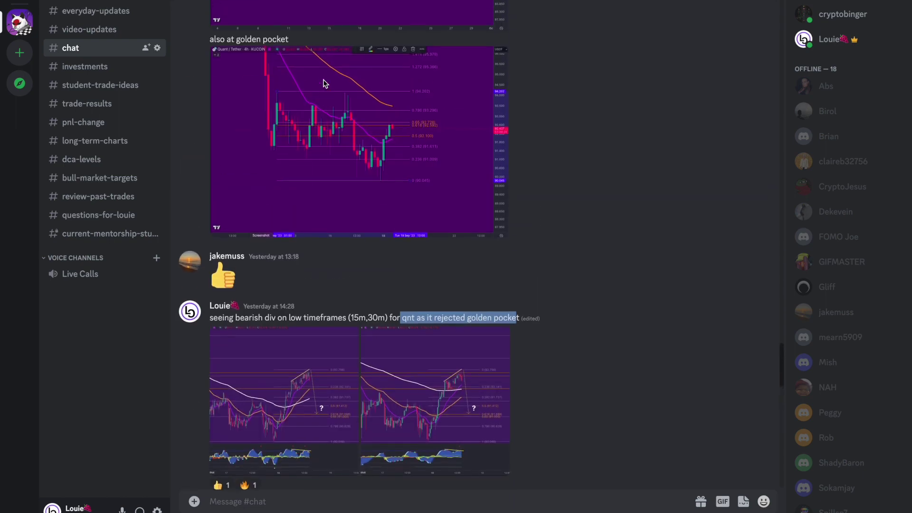
left_click(427, 143)
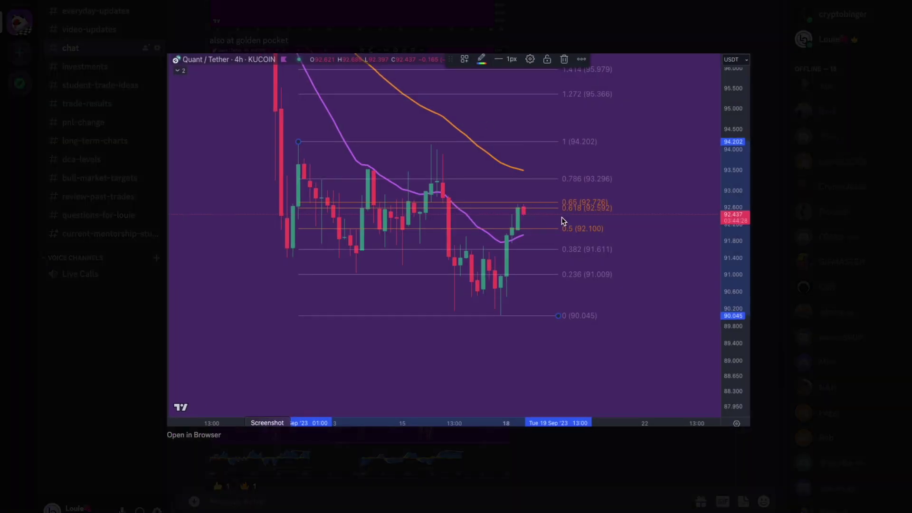
left_click(780, 245)
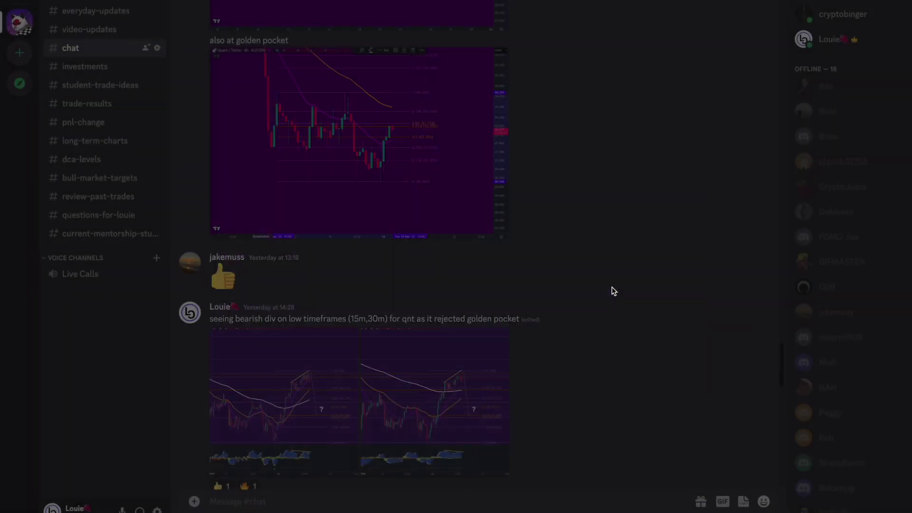
scroll(428, 276, "down", 3)
left_click(302, 237)
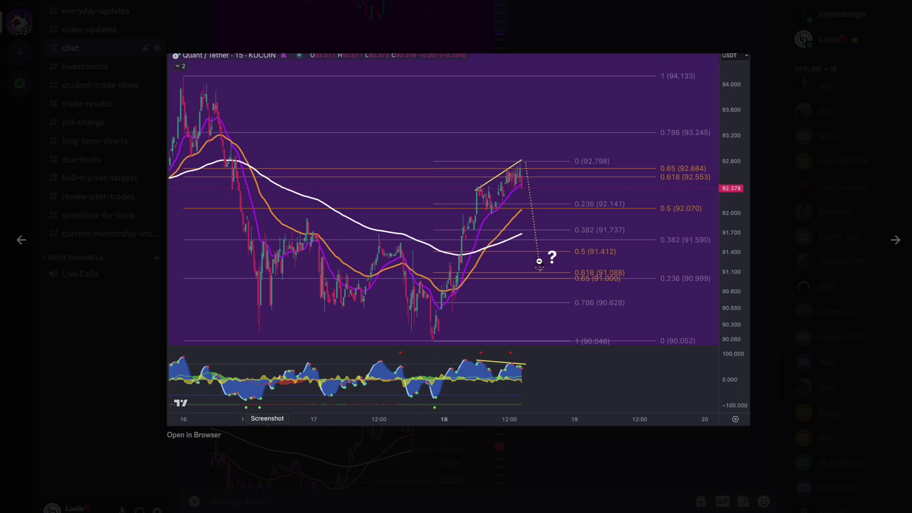
left_click(892, 245)
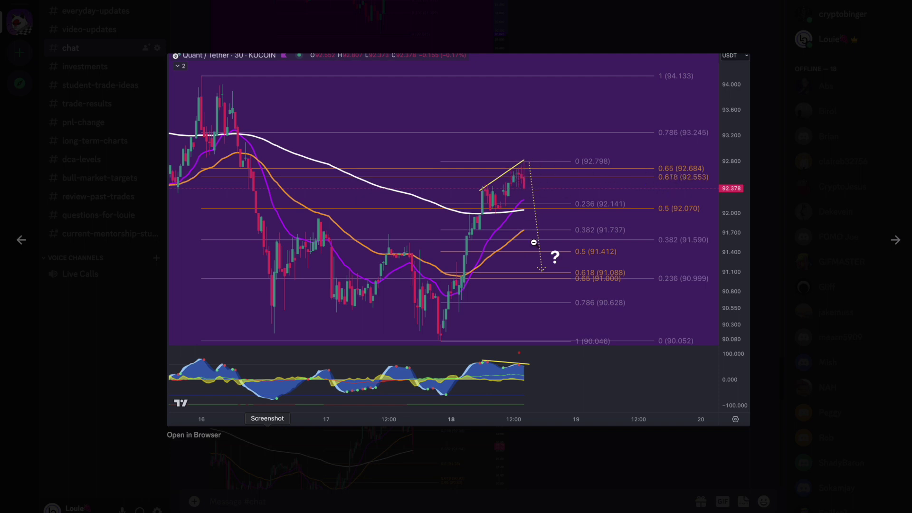
left_click(798, 153)
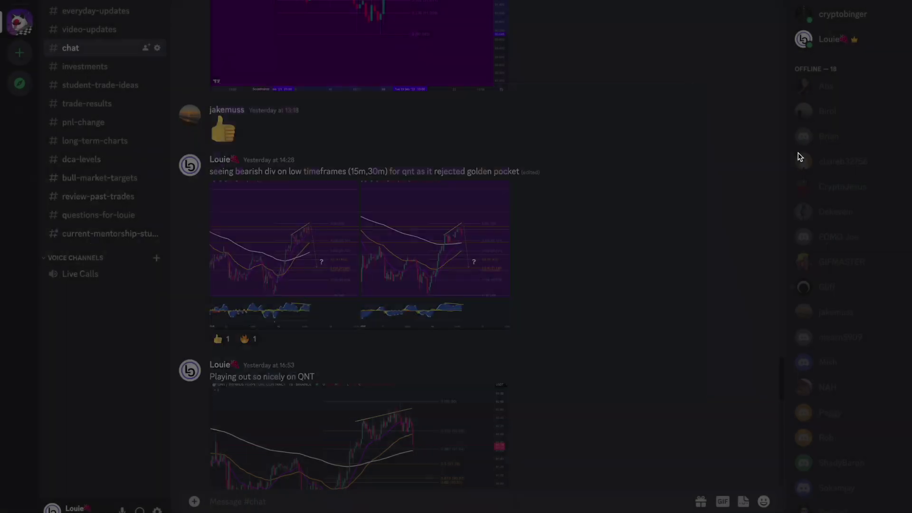
Step: Scroll down the Discord chat and enlarge today's first shared Bitcoin chart image
scroll(557, 264, "down", 3)
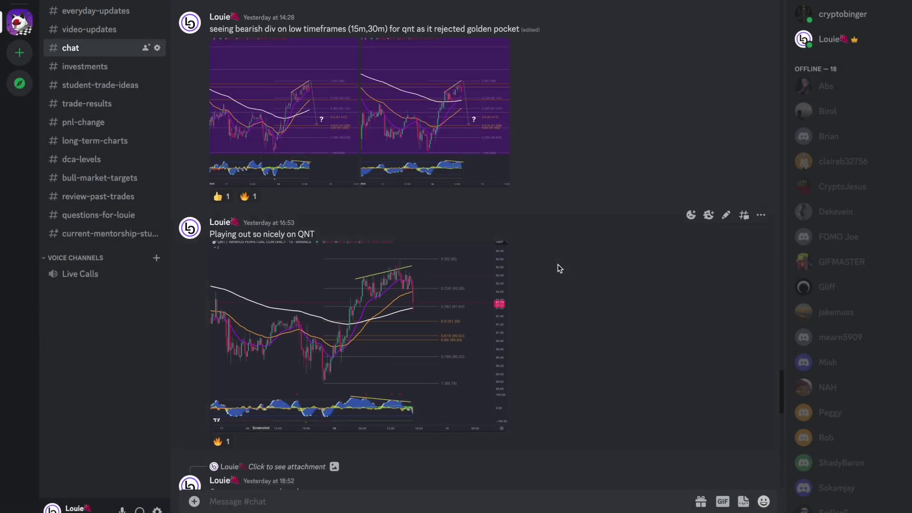
scroll(594, 265, "down", 3)
scroll(570, 272, "down", 7)
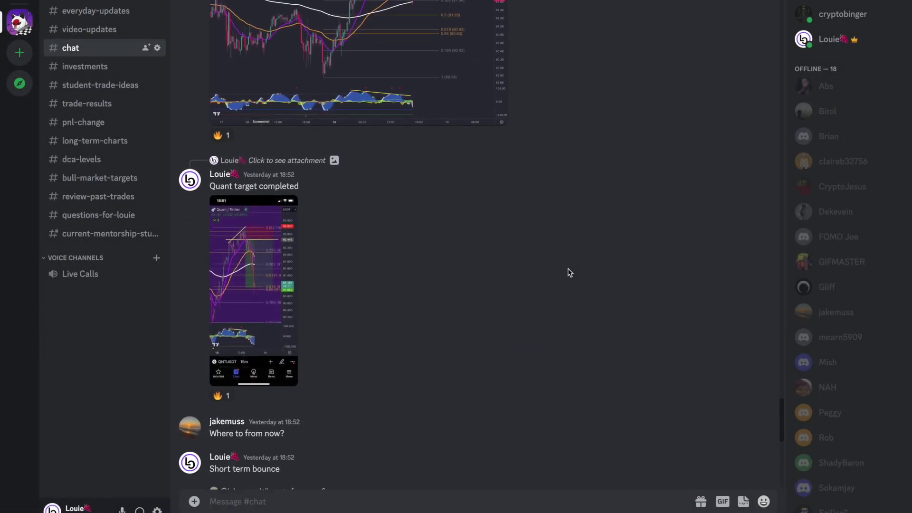
scroll(545, 311, "down", 3)
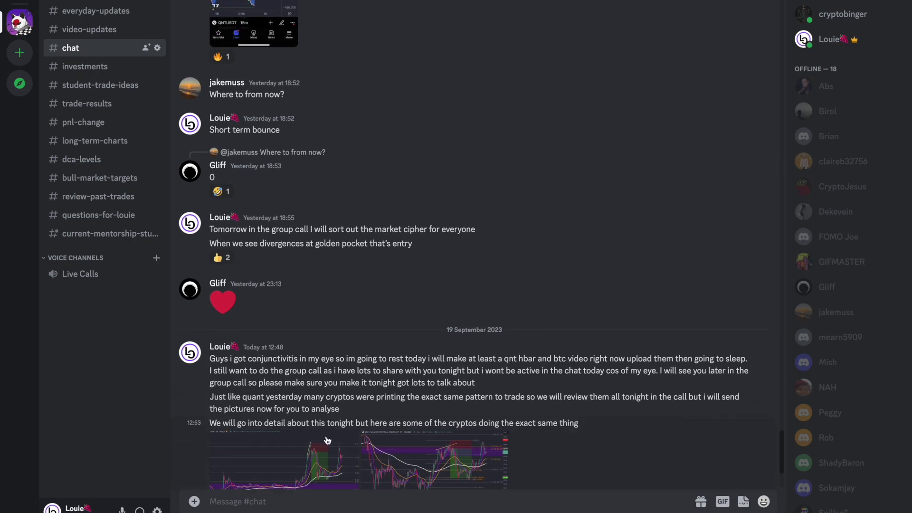
left_click(430, 428)
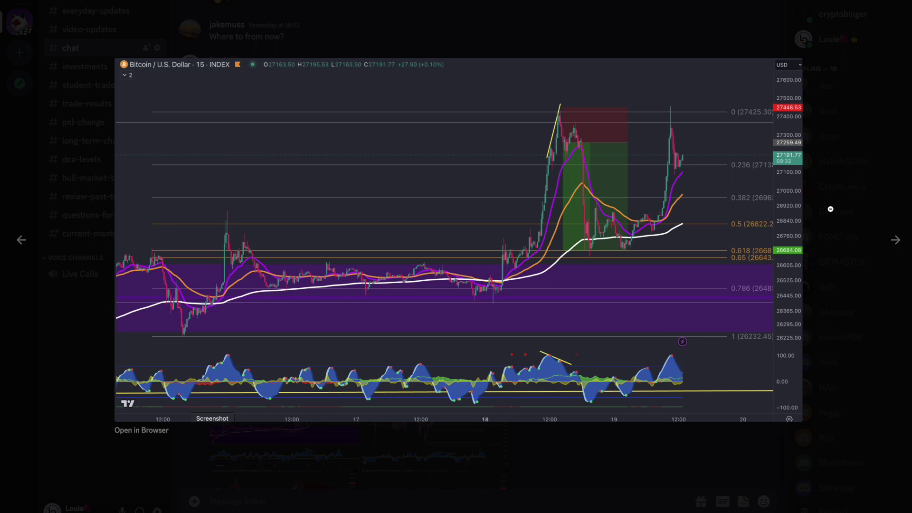
Step: Page through the Hedera and VeChain chart images, close the viewer, and switch to the X profile
key("Right")
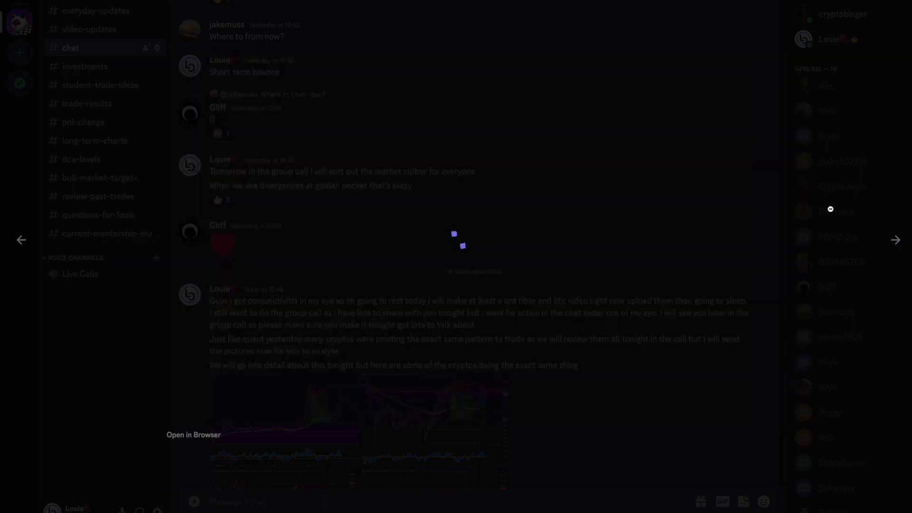
key("Right")
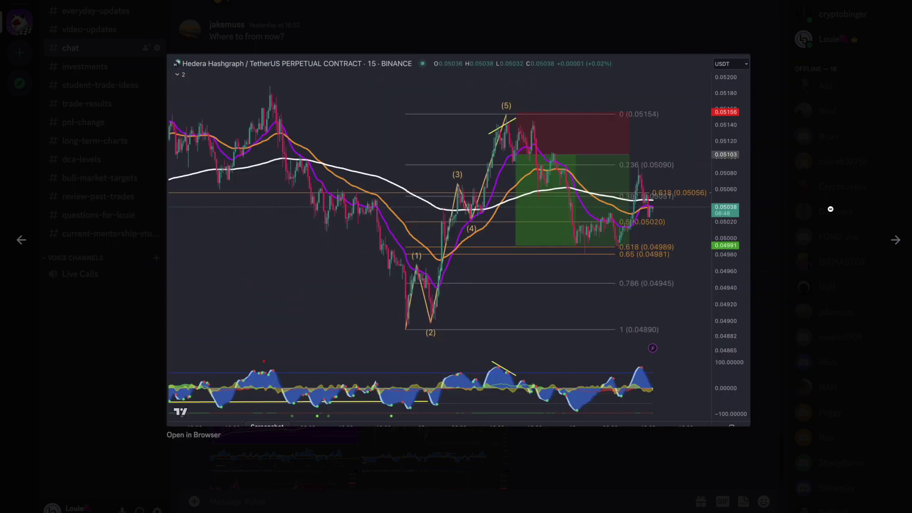
key("Right")
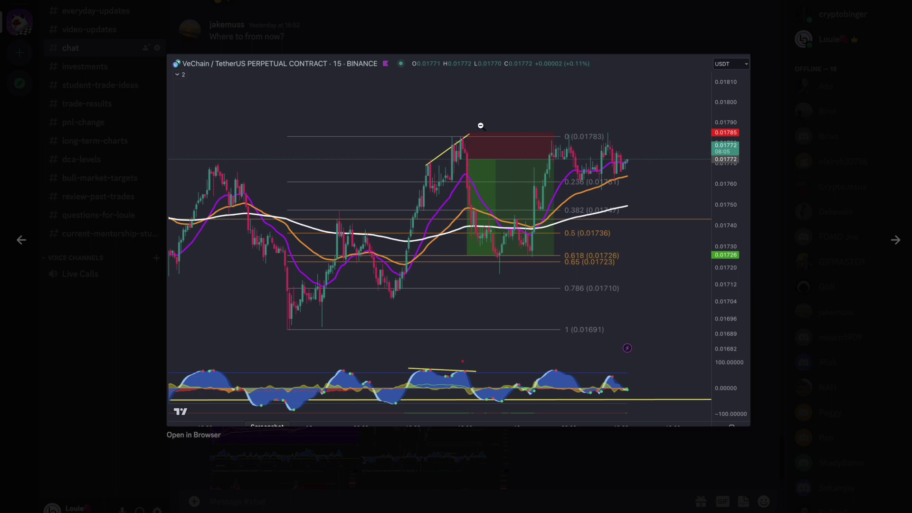
left_click(781, 144)
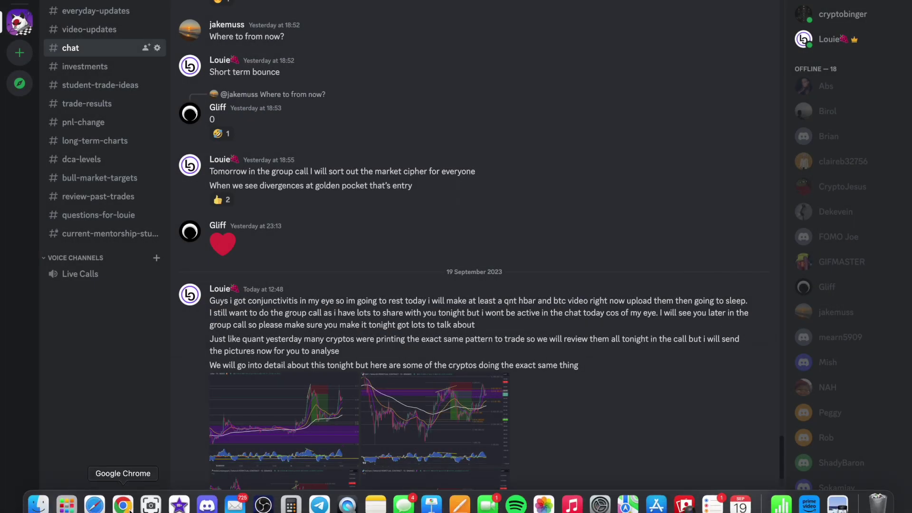
left_click(130, 511)
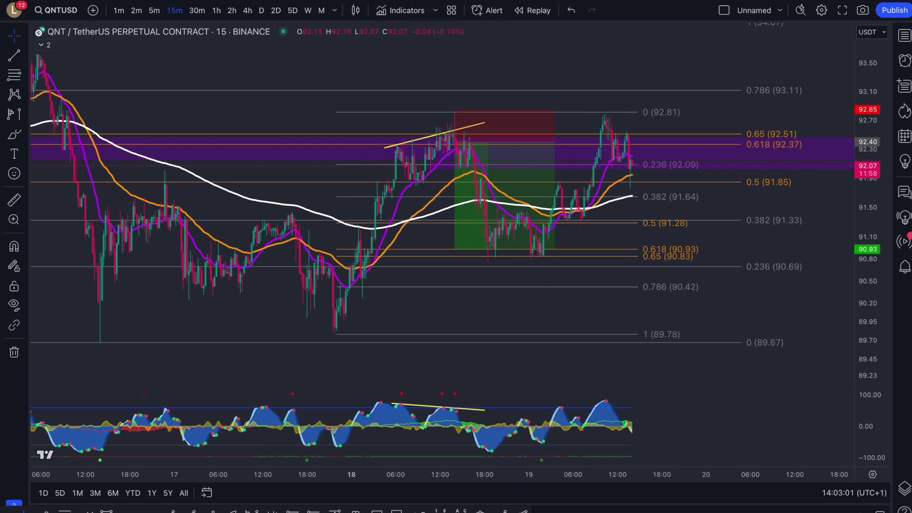
left_click(420, 10)
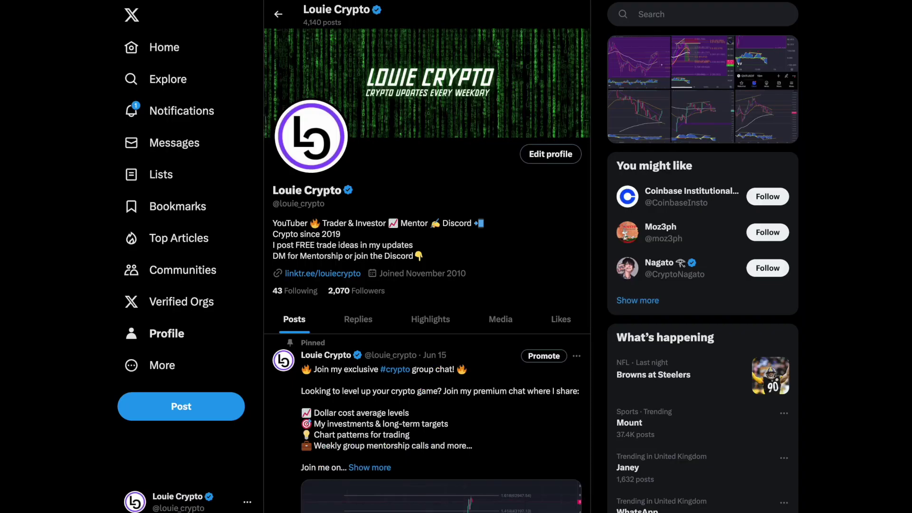
Step: Open the profile's 'What a win!' post and enlarge its Bitcoin 15-minute chart image
left_click_drag(275, 206, 327, 205)
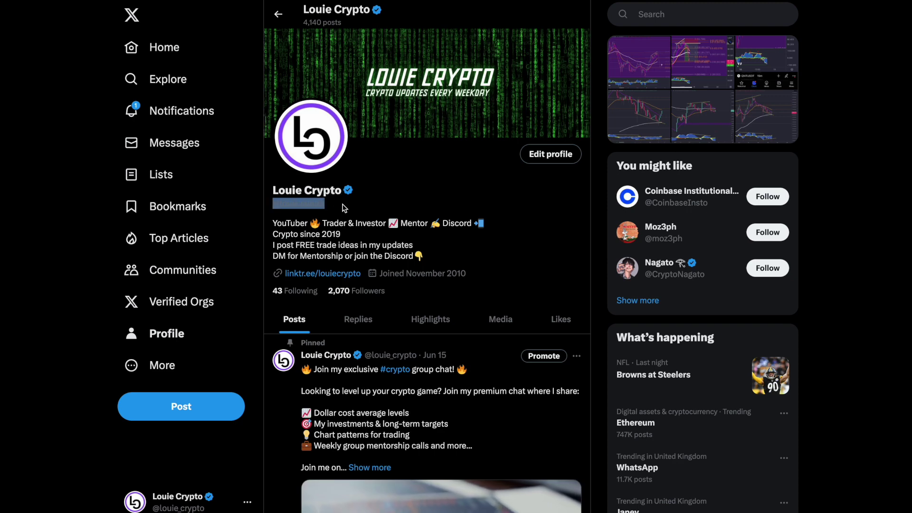
left_click(303, 219)
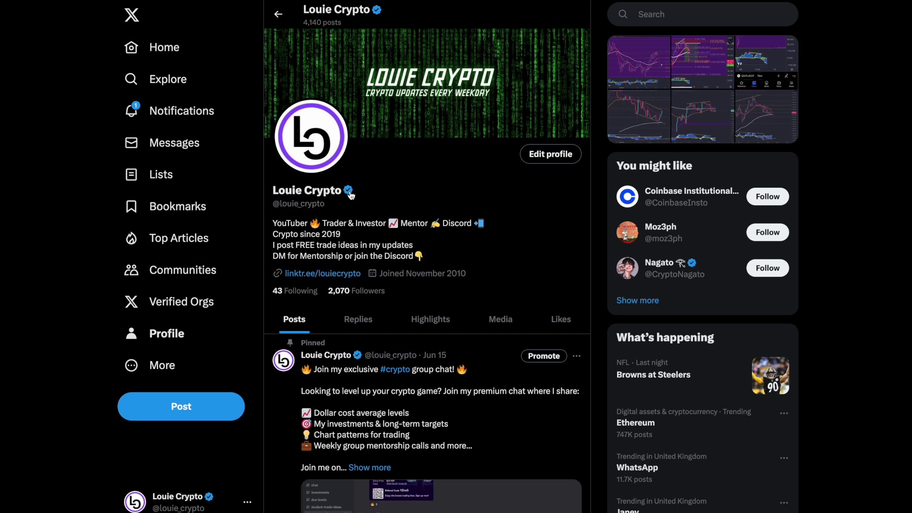
scroll(530, 256, "down", 10)
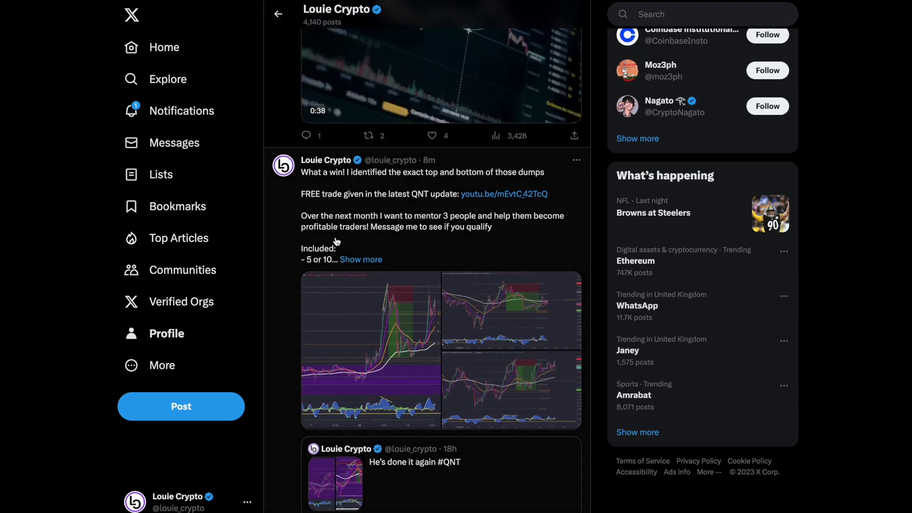
left_click(366, 235)
scroll(378, 228, "down", 2)
left_click(380, 237)
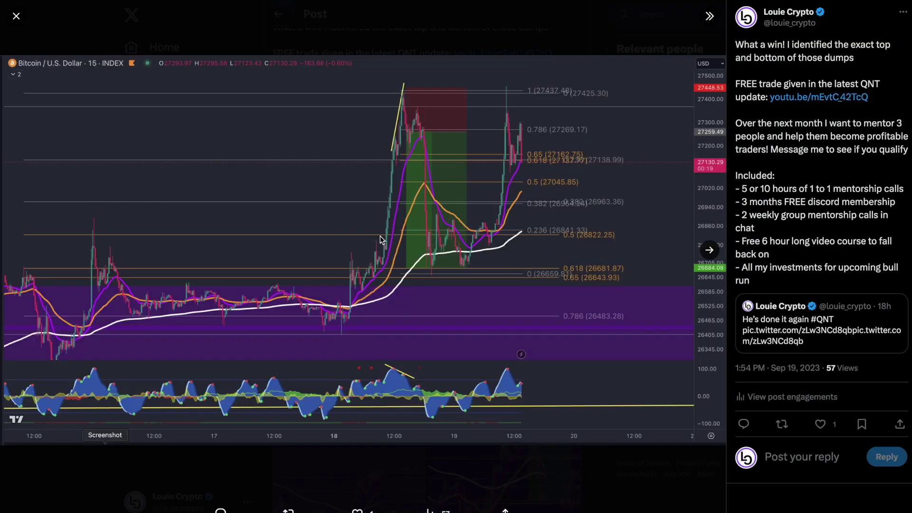
Step: View the Hedera and VeChain chart images full size, then close the image viewer
key("Right")
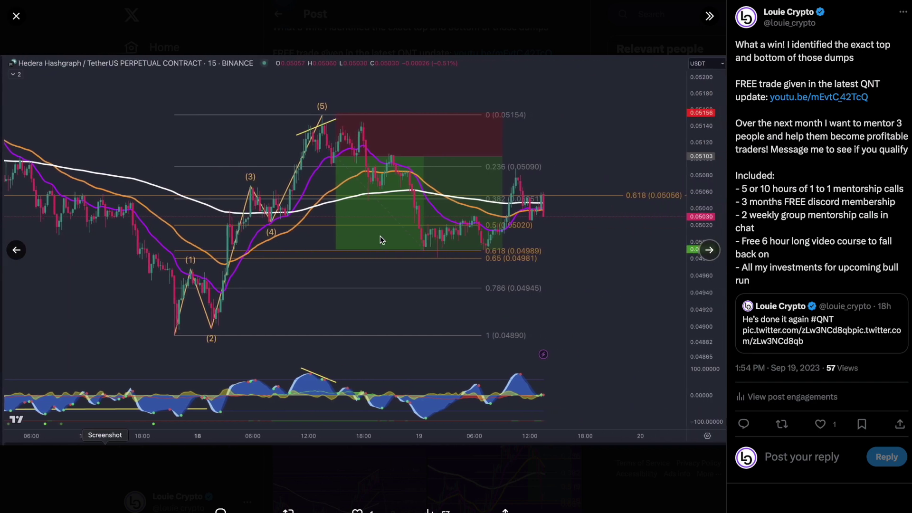
key("Right")
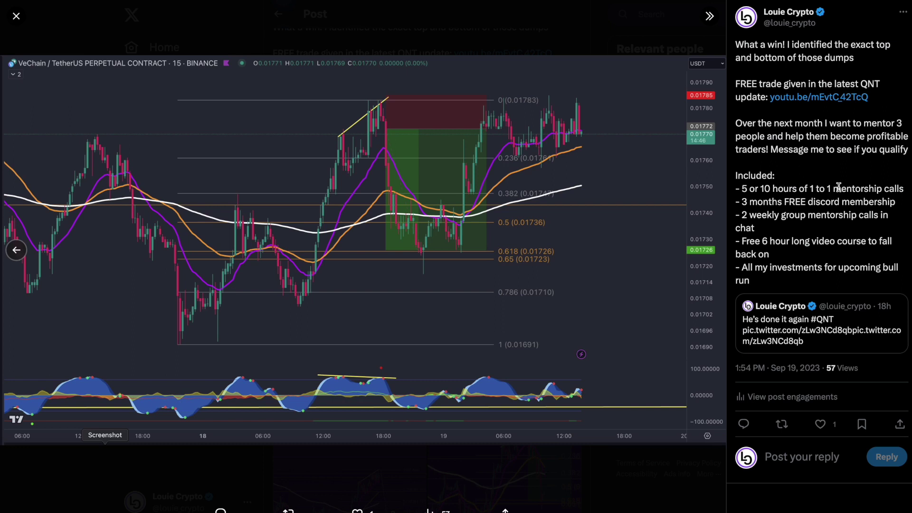
scroll(832, 188, "down", 1)
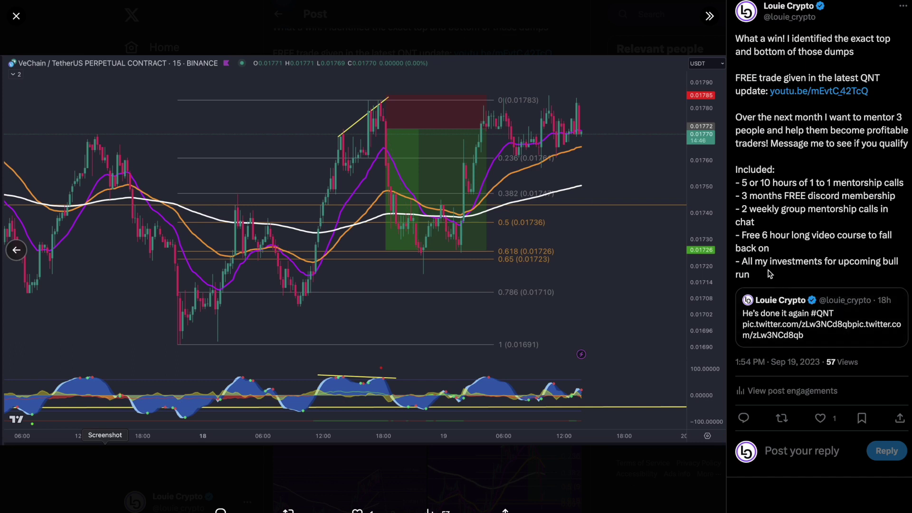
left_click_drag(749, 269, 780, 265)
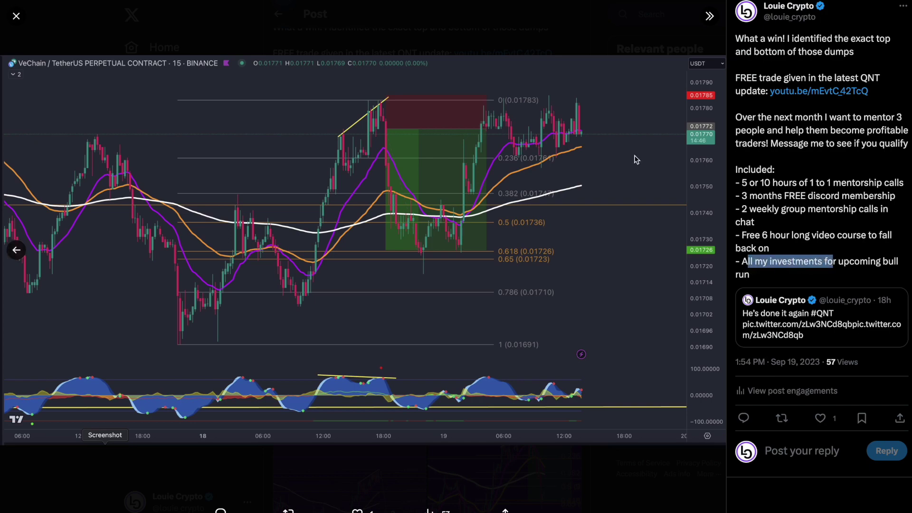
left_click(510, 33)
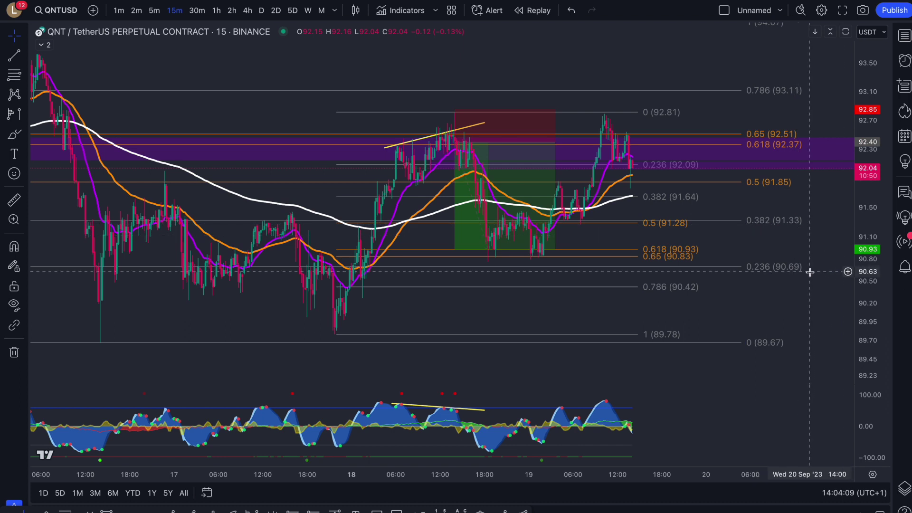
Step: Brush a first cyan draft from the low to the peak and down, undoing the strokes
scroll(871, 333, "up", 2)
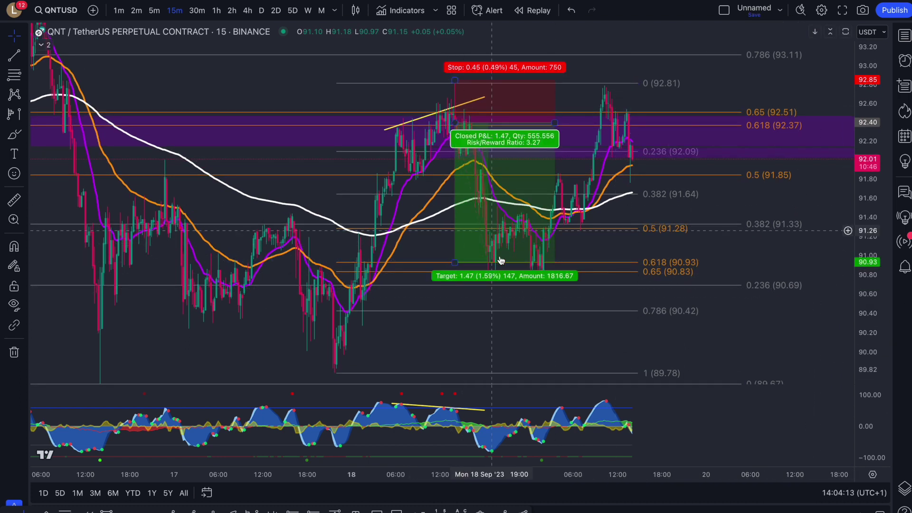
scroll(546, 256, "left", 3)
left_click(14, 135)
left_click_drag(355, 374, 472, 94)
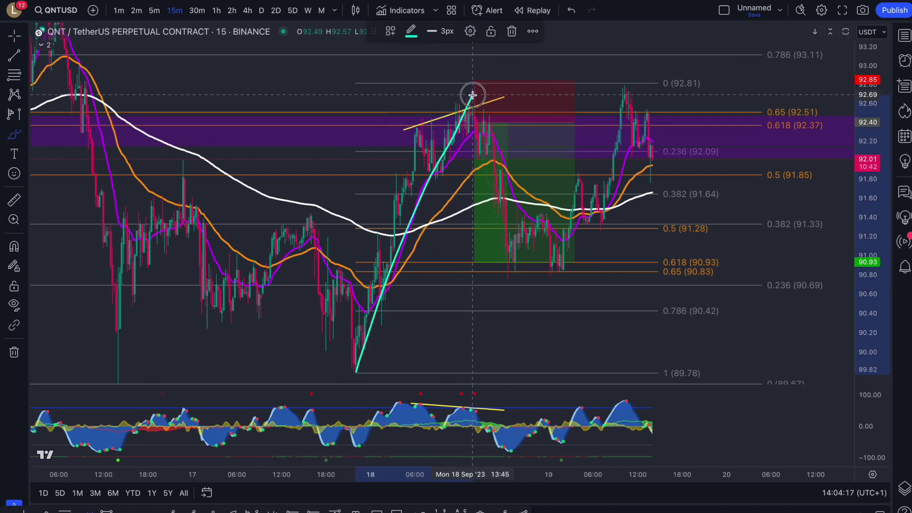
left_click_drag(412, 139, 430, 113)
mouse_move(472, 93)
left_mouse_down()
mouse_move(457, 109)
mouse_move(461, 101)
left_mouse_up()
key("ctrl+z")
key("ctrl+z")
key("ctrl+z")
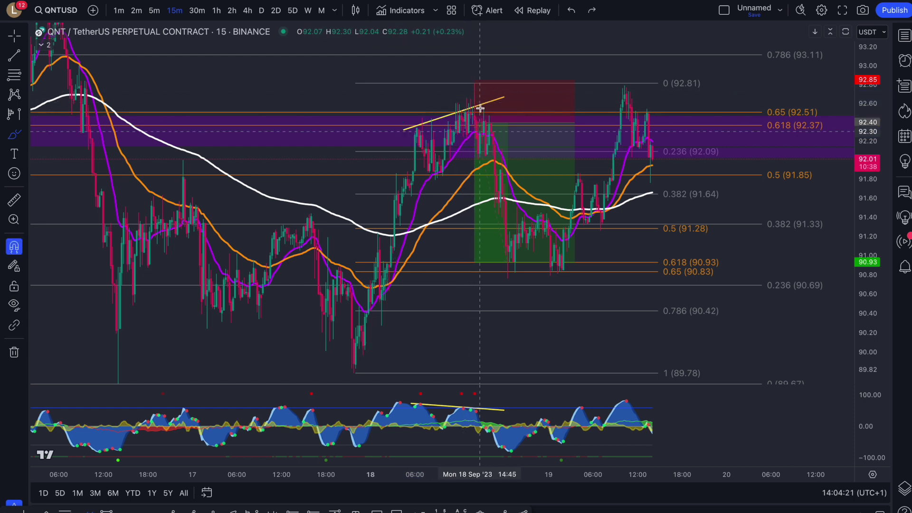
left_click_drag(473, 100, 497, 194)
left_click_drag(515, 240, 522, 264)
mouse_move(568, 237)
left_mouse_down()
mouse_move(513, 267)
mouse_move(584, 242)
mouse_move(601, 156)
mouse_move(649, 33)
left_mouse_up()
key("ctrl+z")
key("ctrl+z")
key("ctrl+z")
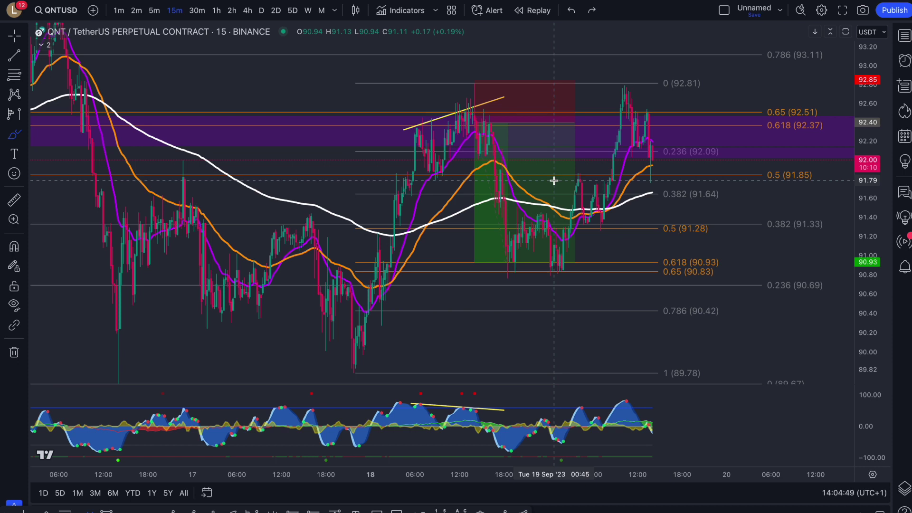
Step: Redraw the cyan path from the 18 Sep low to the high and down, circling the pullback and 92.81 peak
left_click_drag(352, 366, 473, 82)
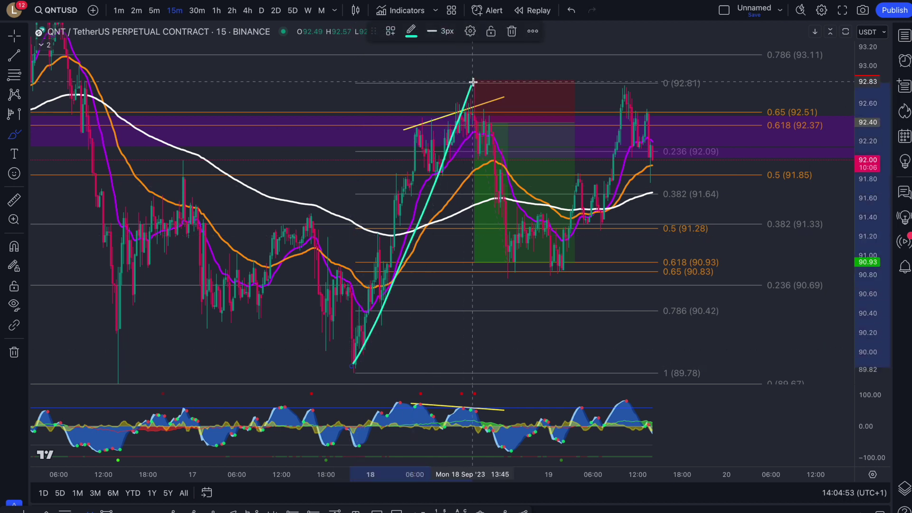
scroll(473, 82, "left", 1)
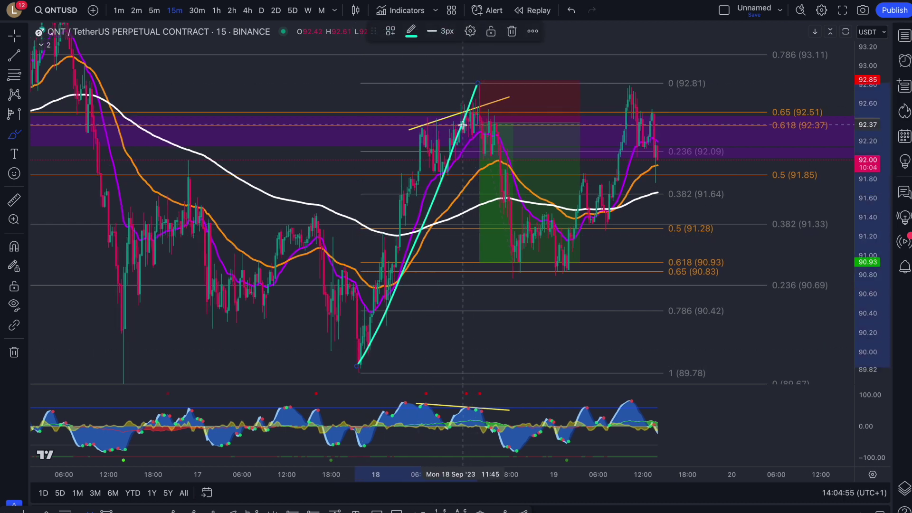
mouse_move(475, 85)
left_mouse_down()
mouse_move(526, 213)
mouse_move(558, 242)
mouse_move(563, 265)
left_mouse_up()
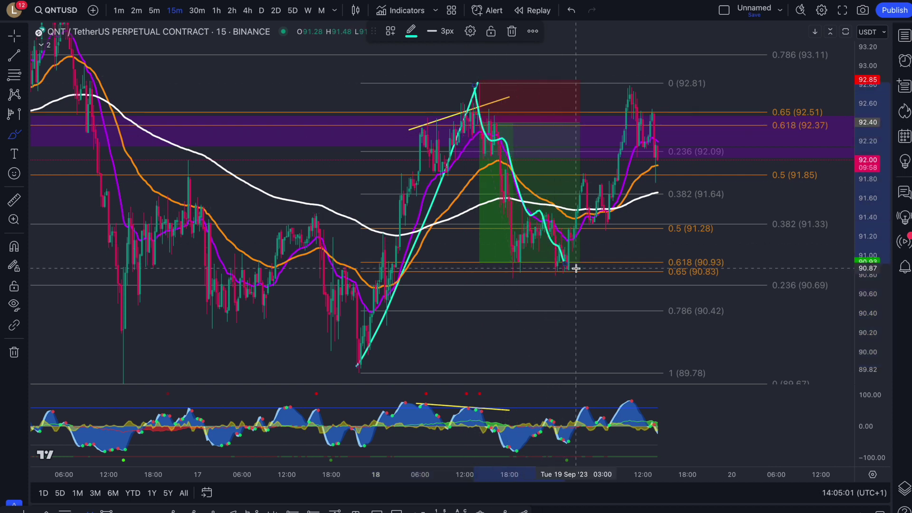
mouse_move(544, 220)
left_mouse_down()
mouse_move(554, 284)
mouse_move(537, 217)
mouse_move(590, 197)
mouse_move(678, 23)
left_mouse_up()
key("ctrl+z")
left_click_drag(622, 95, 623, 80)
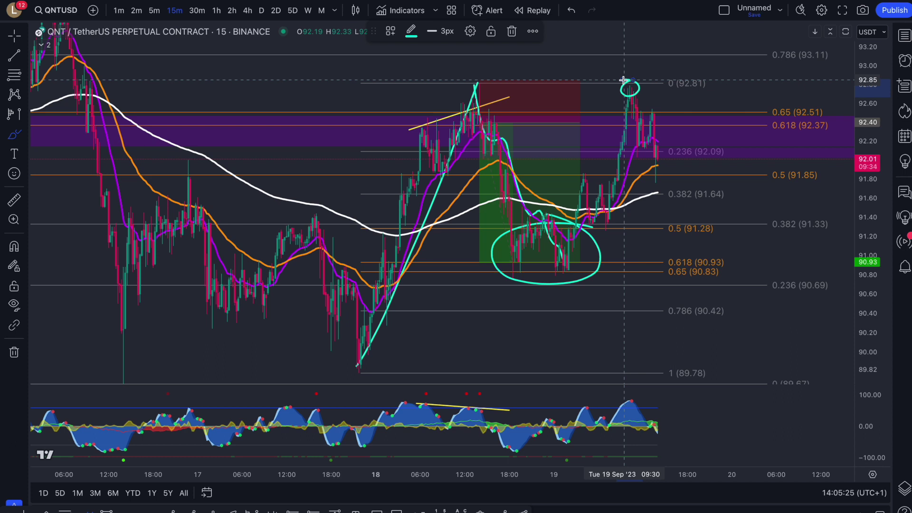
left_click(13, 77)
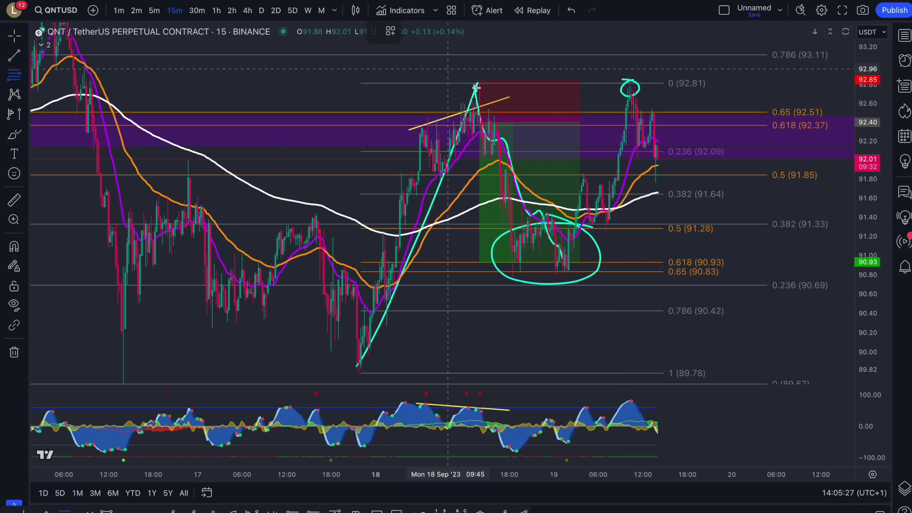
Step: Draw a Fib retracement from the 18 Sep high to the pullback low and pan to its extensions up to 2 (94.93)
left_click(478, 82)
left_click(667, 277)
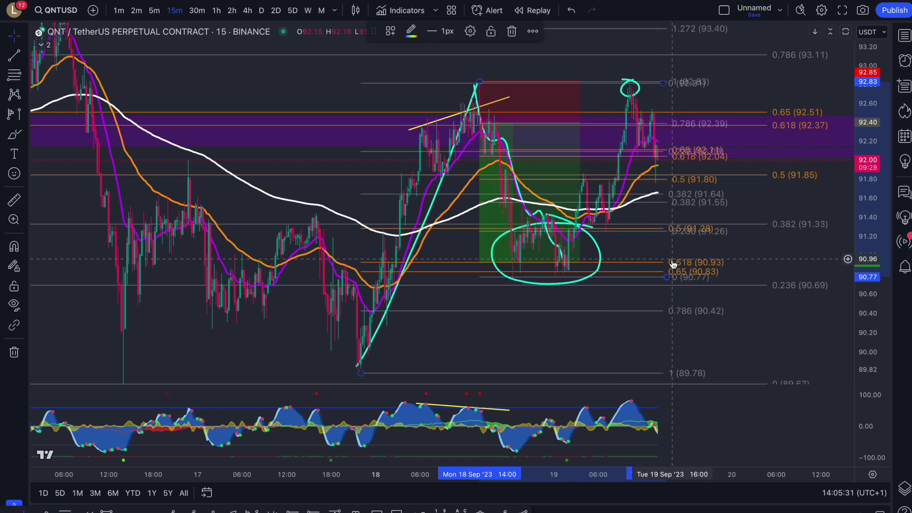
left_click_drag(751, 242, 740, 286)
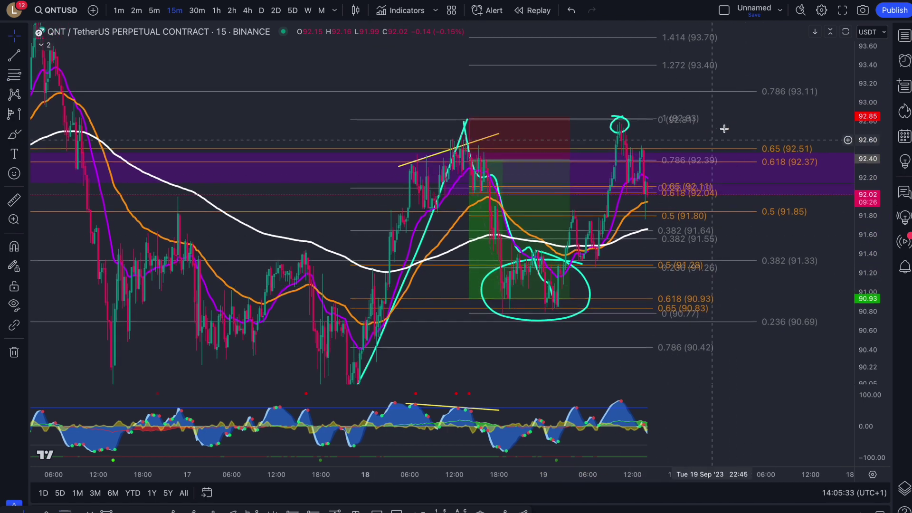
left_click_drag(729, 116, 699, 162)
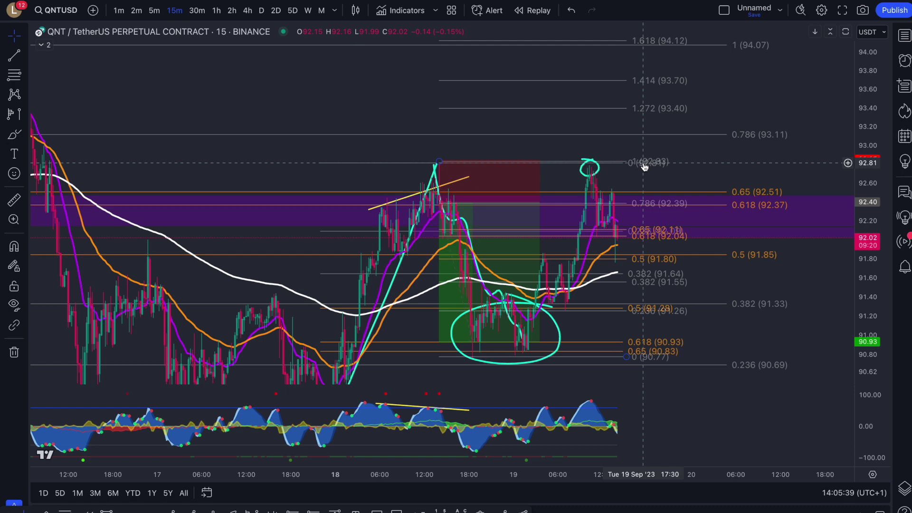
left_click_drag(727, 157, 696, 124)
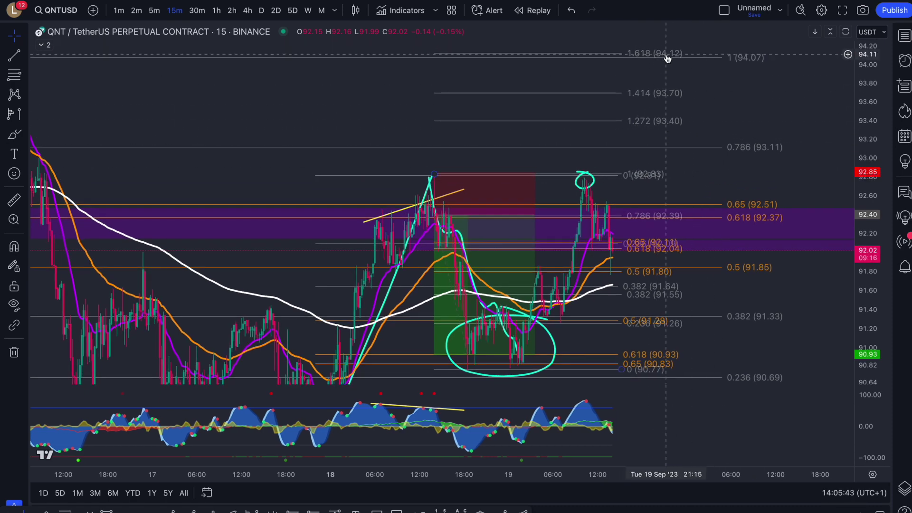
scroll(676, 98, "down", 5)
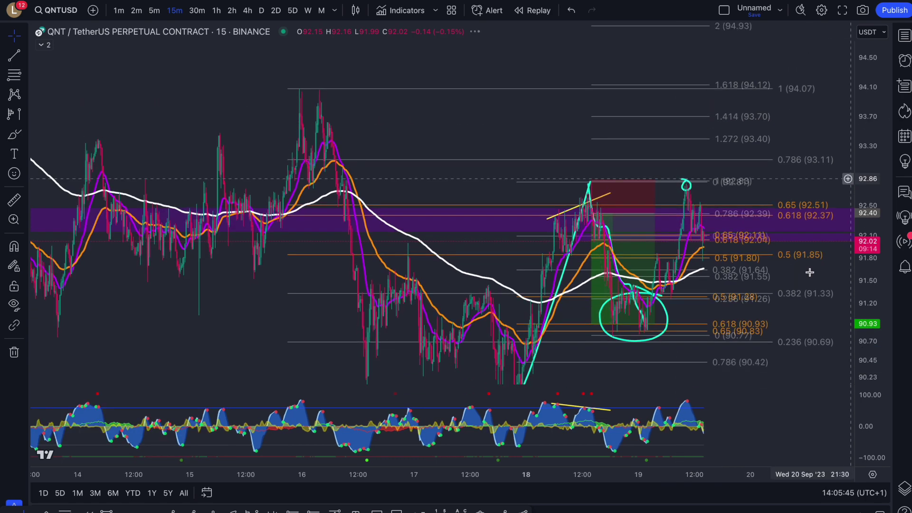
scroll(818, 276, "down", 3)
left_click(262, 10)
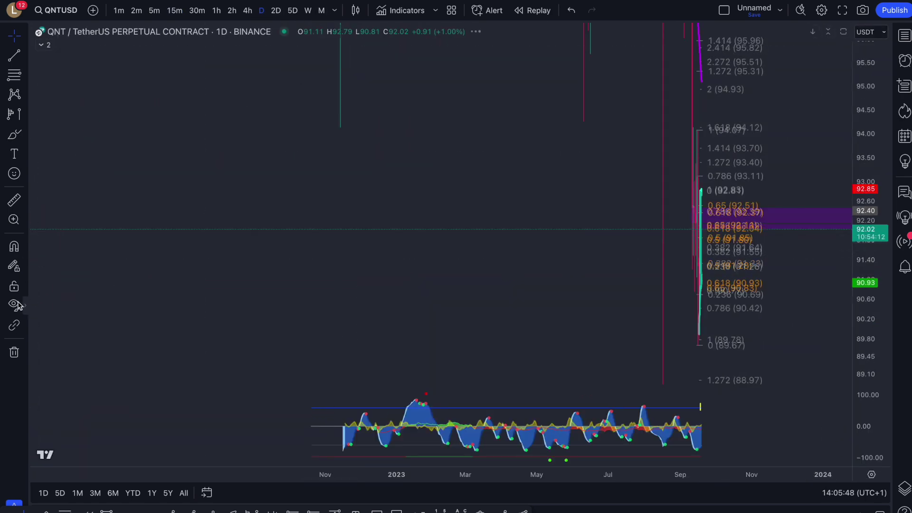
Step: Hide all drawings to browse the daily history, then return to 15-minute candles with drawings shown
key("ctrl+alt+h")
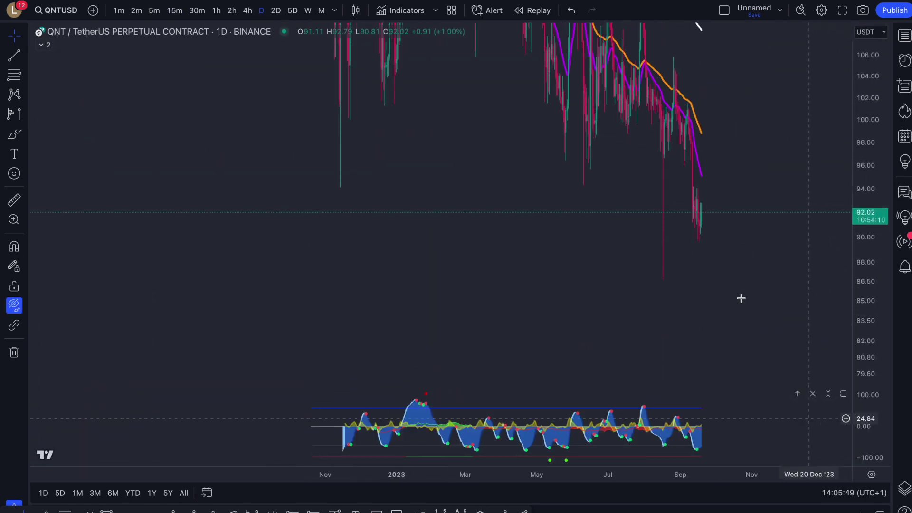
scroll(709, 212, "down", 5)
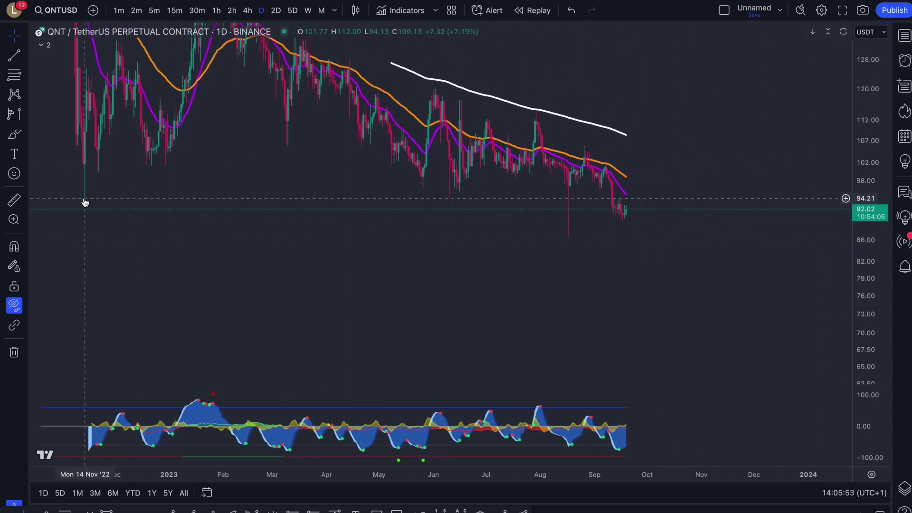
left_click_drag(217, 174, 304, 276)
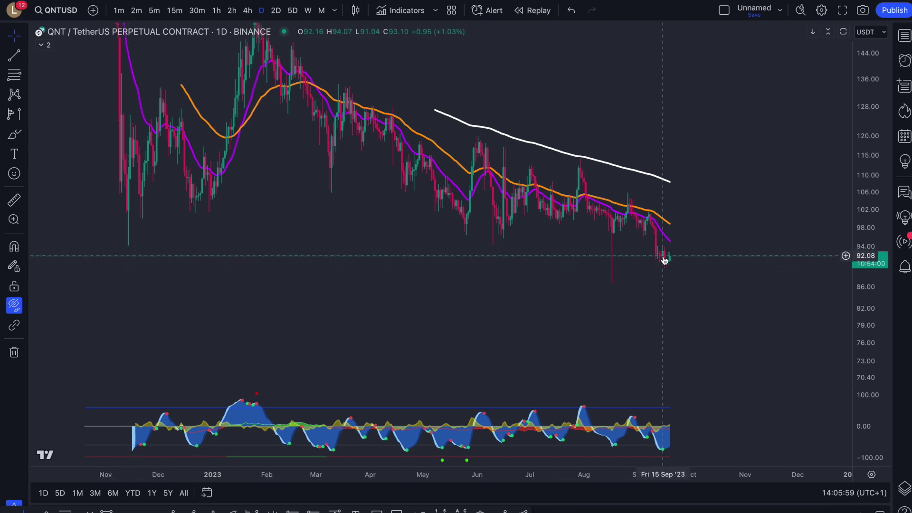
scroll(665, 259, "up", 1)
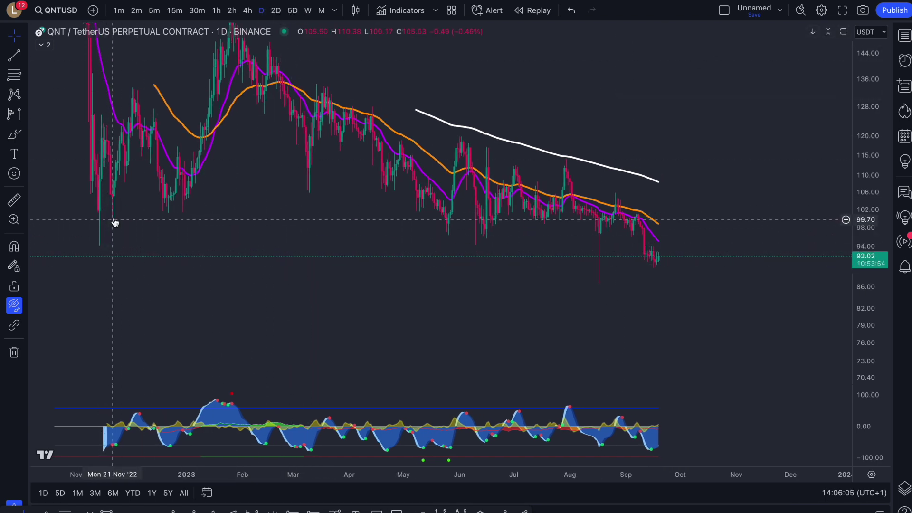
left_click(174, 11)
left_click(14, 305)
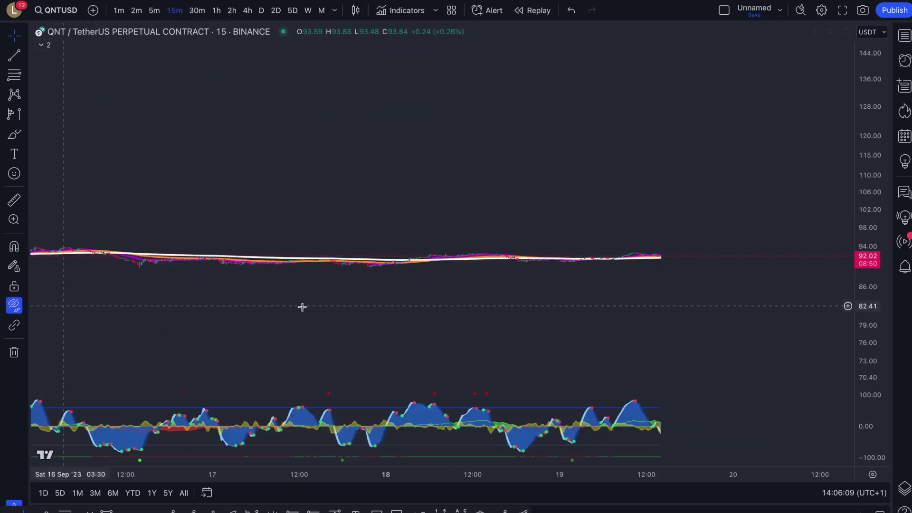
Step: Auto-fit the price scale, circle the 92.85 peak, underline 0.5 (91.80) and sketch a bullish path toward 94.12
double_click(869, 336)
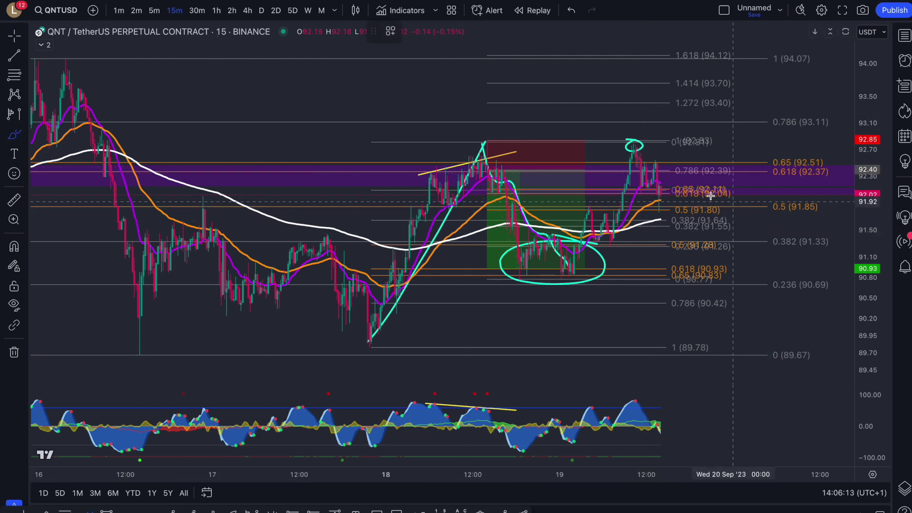
left_click_drag(489, 137, 487, 139)
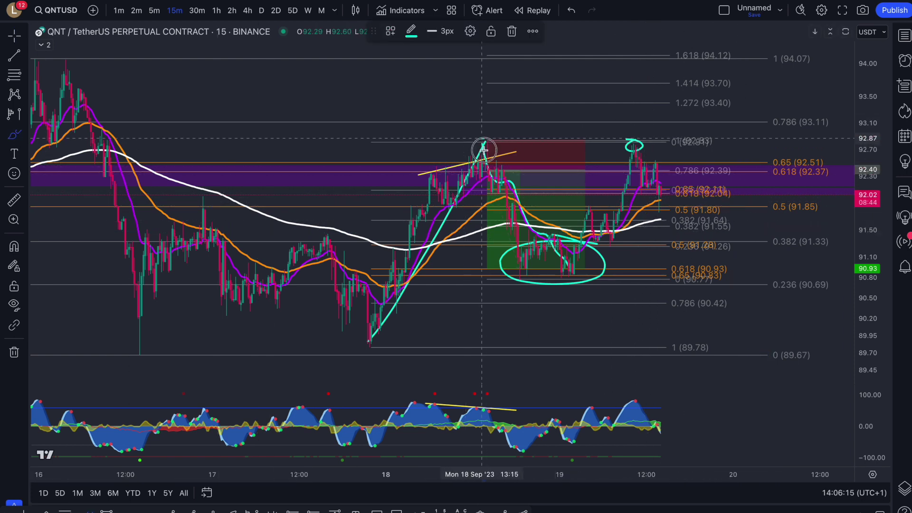
left_click_drag(715, 208, 637, 208)
left_click_drag(573, 210, 698, 211)
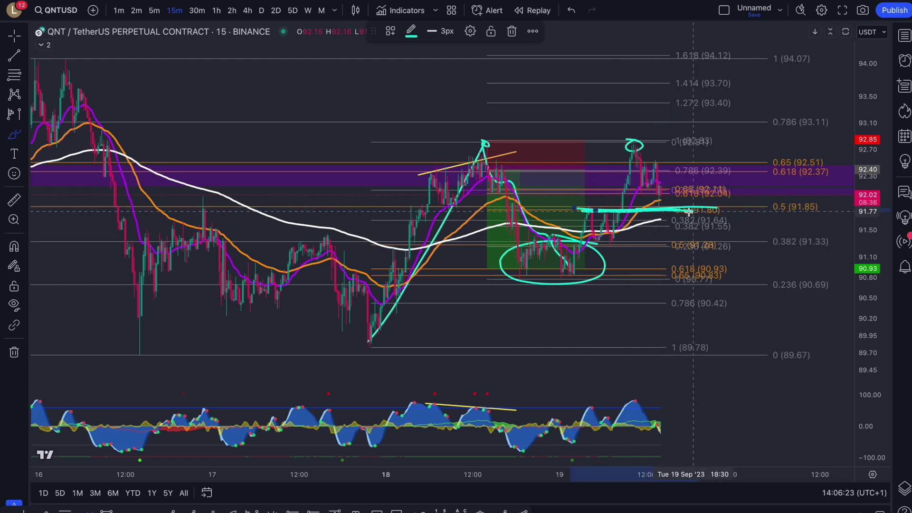
mouse_move(660, 210)
left_mouse_down()
mouse_move(693, 127)
mouse_move(698, 147)
mouse_move(728, 53)
left_mouse_up()
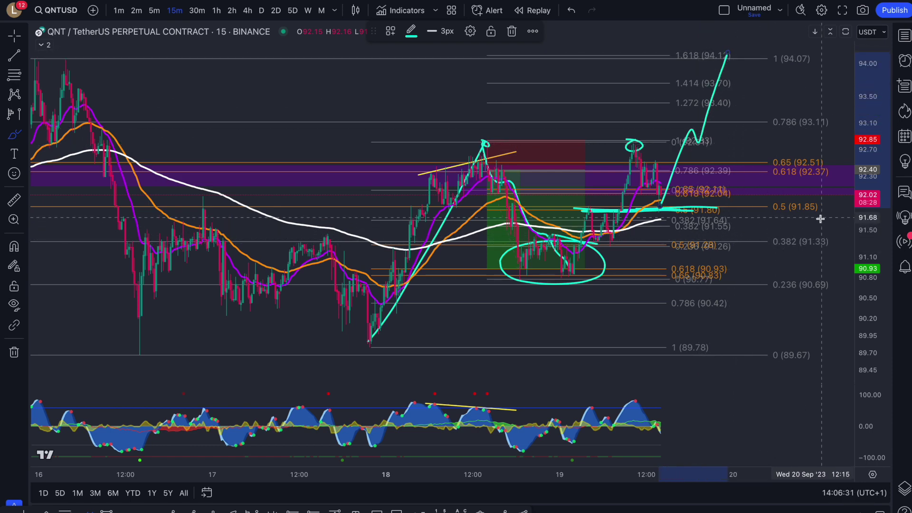
Step: Draw cyan strokes rising from the ellipse bottom, undoing the last one
scroll(475, 214, "left", 5)
mouse_move(247, 53)
left_mouse_down()
mouse_move(199, 59)
mouse_move(236, 55)
left_mouse_up()
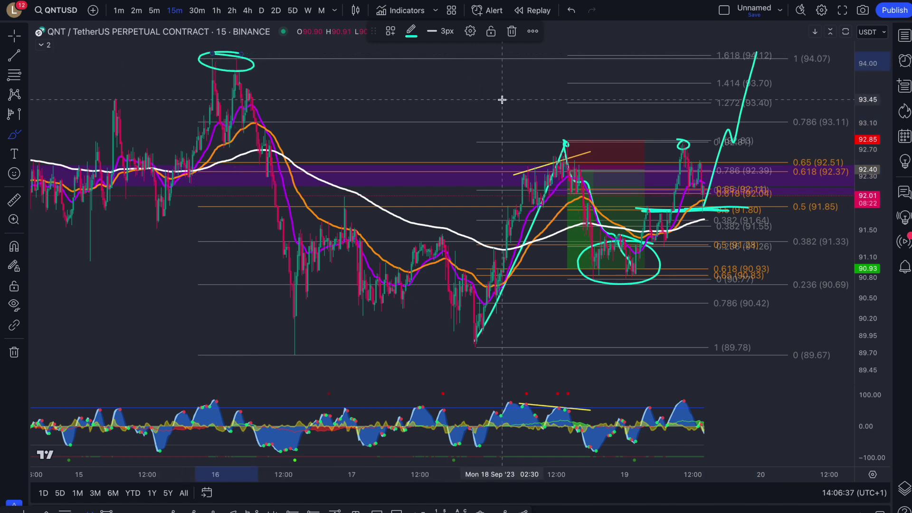
scroll(502, 99, "right", 5)
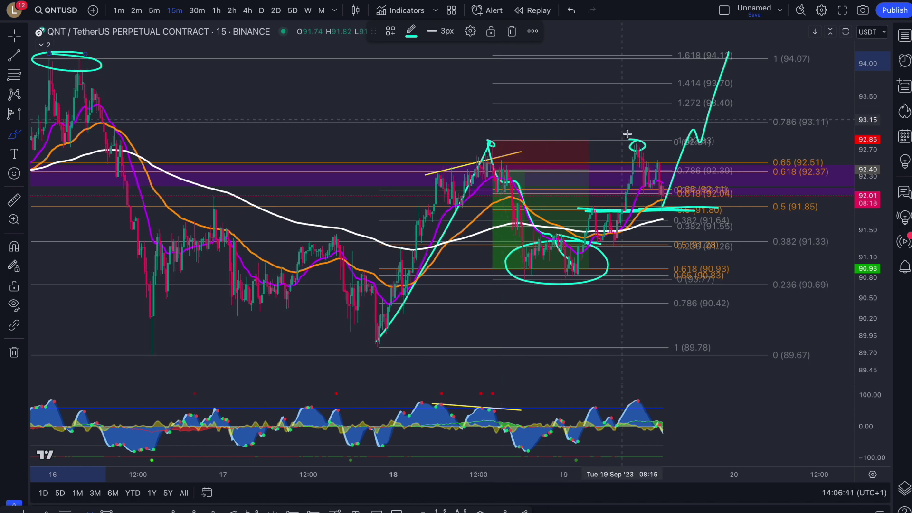
scroll(569, 227, "right", 3)
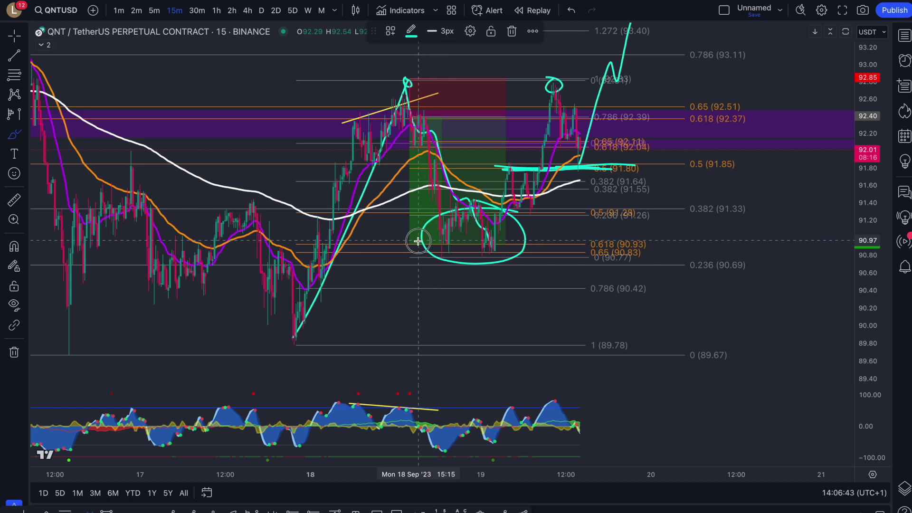
mouse_move(422, 238)
left_mouse_down()
mouse_move(501, 253)
mouse_move(546, 138)
mouse_move(554, 86)
left_mouse_up()
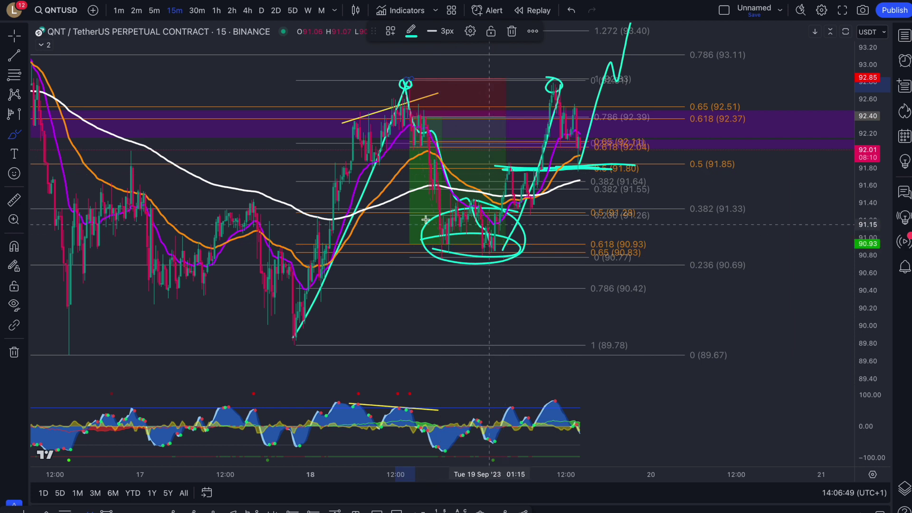
left_click_drag(490, 250, 613, 22)
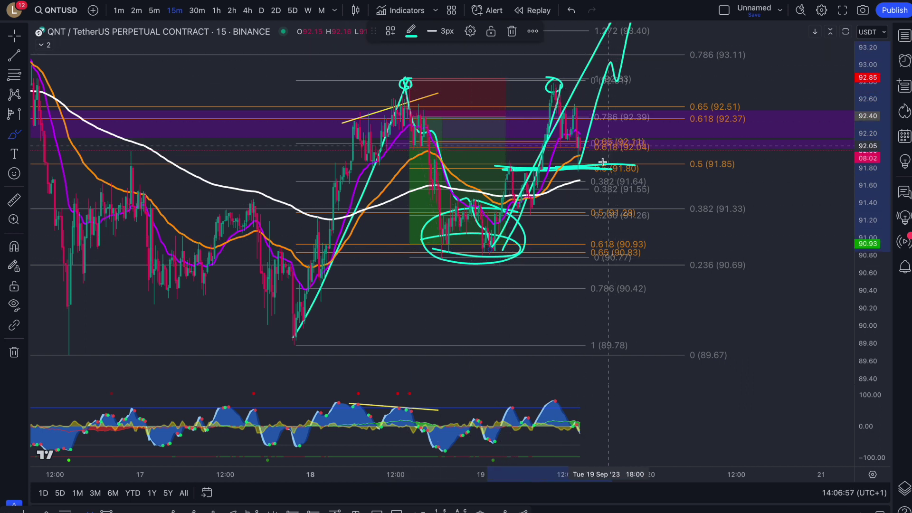
key("ctrl+z")
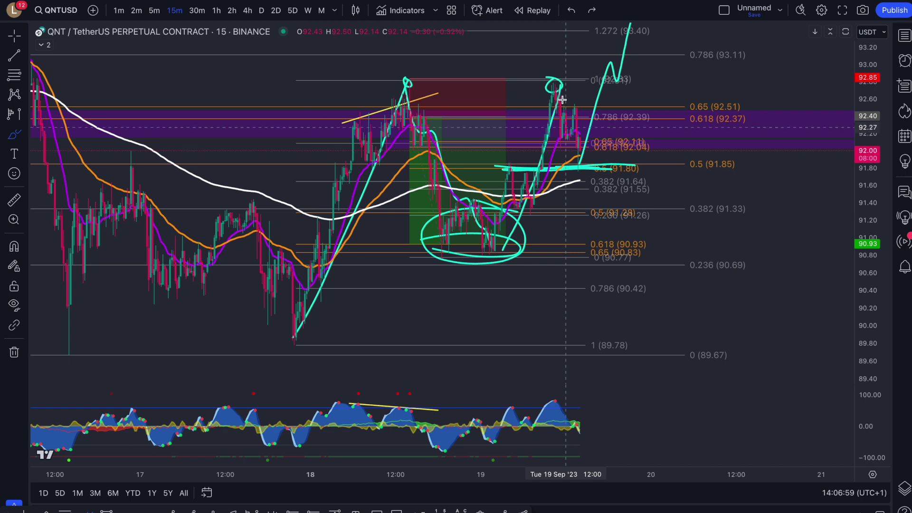
Step: Draw a pullback from the right peak down to 91.80, then undo two trial strokes
left_click_drag(555, 85, 579, 163)
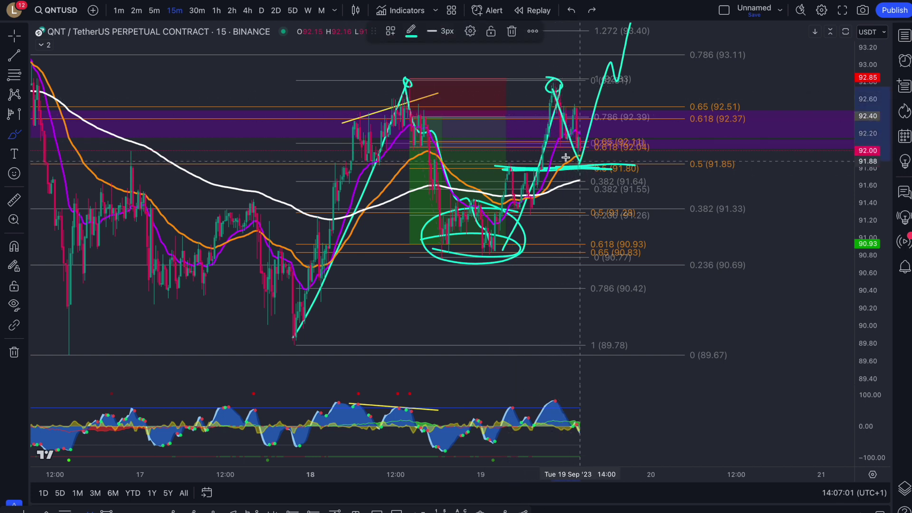
mouse_move(497, 166)
left_mouse_down()
mouse_move(532, 168)
mouse_move(501, 165)
left_mouse_up()
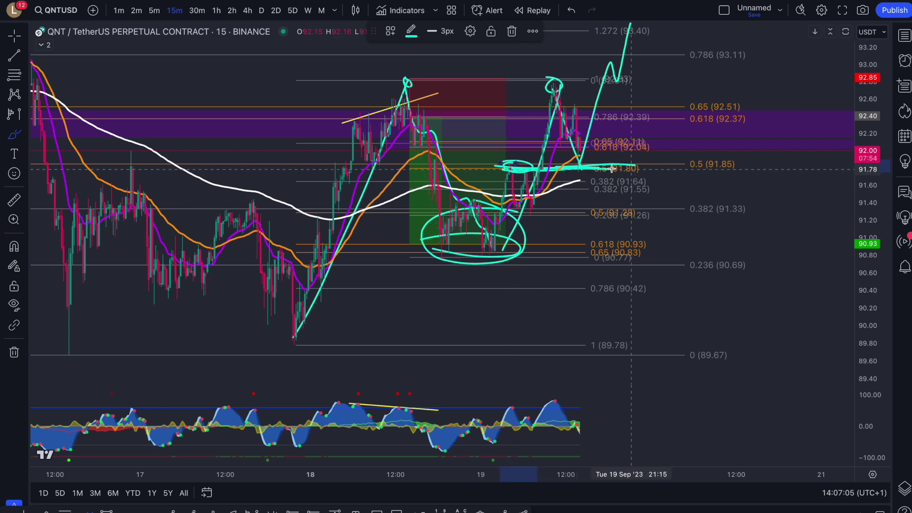
left_click_drag(511, 210, 663, 209)
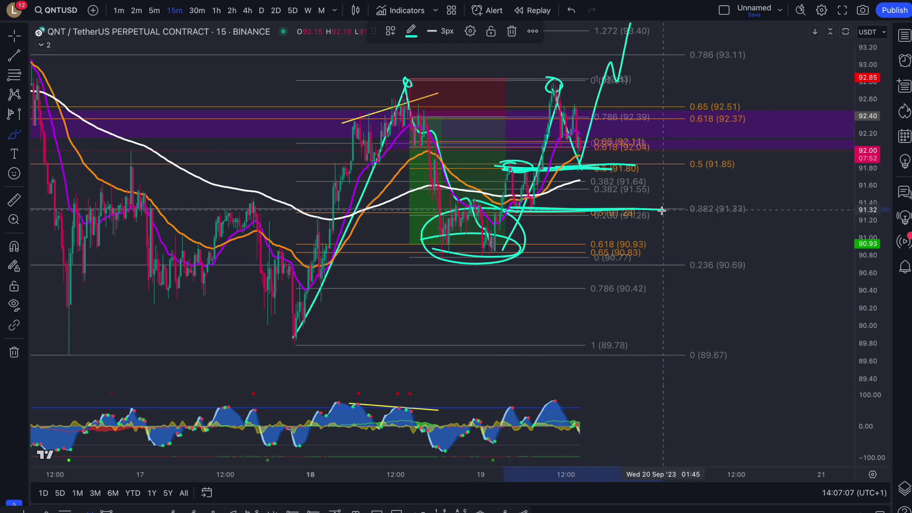
left_click_drag(582, 166, 644, 46)
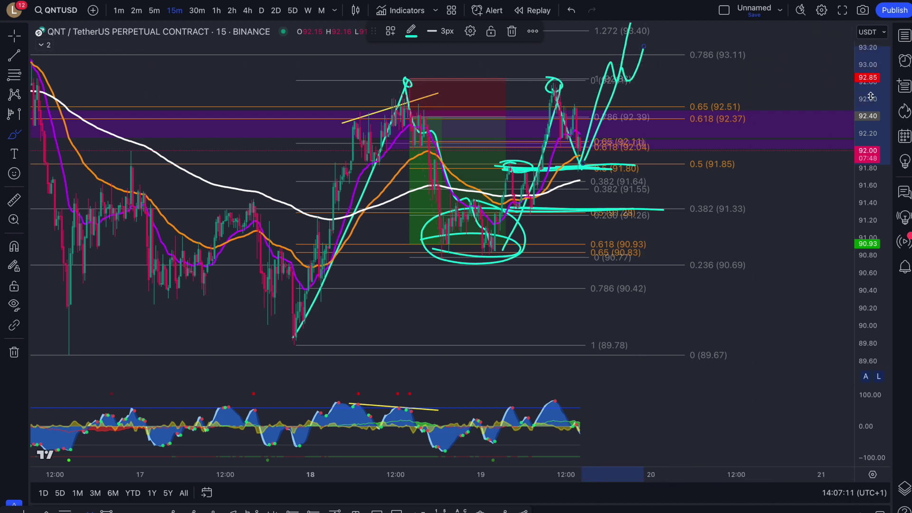
key("super+z")
key("super+z")
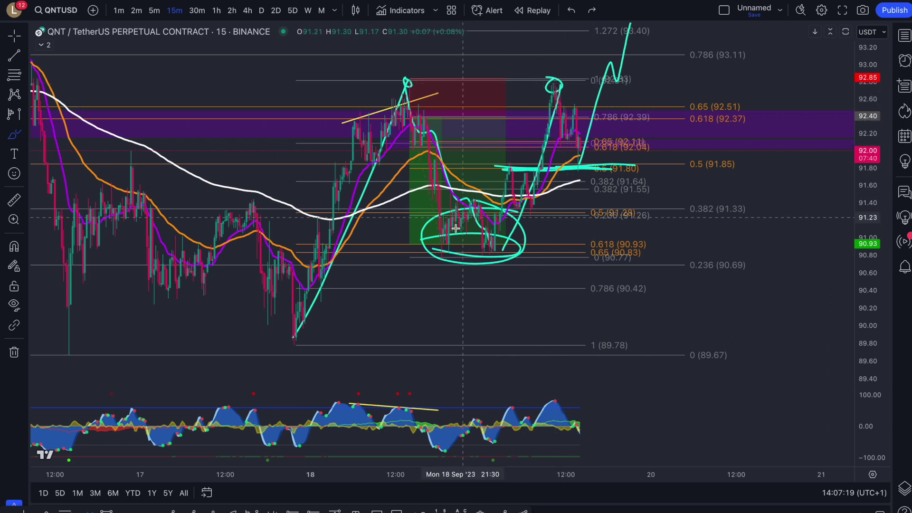
Step: Trace a stroke under the ellipse, circle the 0.618/0.65 labels, and undo a trial downward zigzag
left_click_drag(434, 257, 540, 252)
left_click_drag(406, 244, 537, 252)
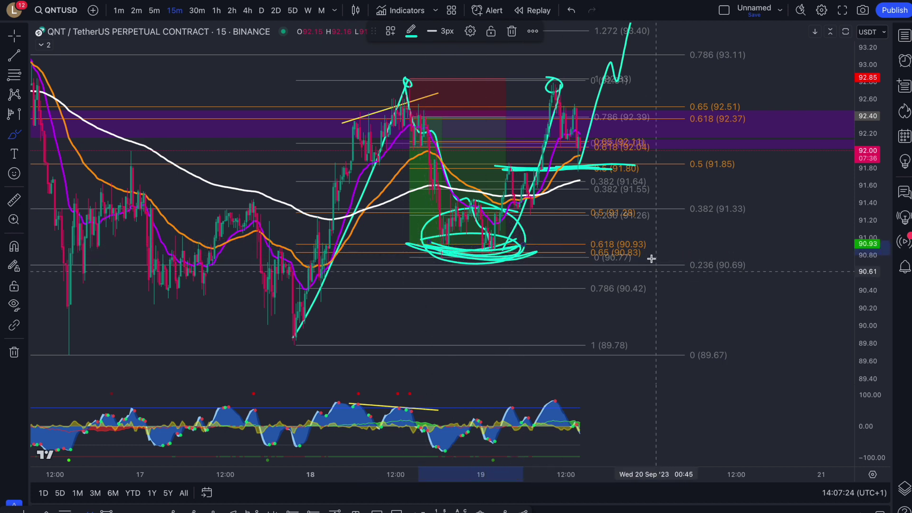
mouse_move(613, 249)
left_mouse_down()
mouse_move(662, 244)
mouse_move(620, 248)
left_mouse_up()
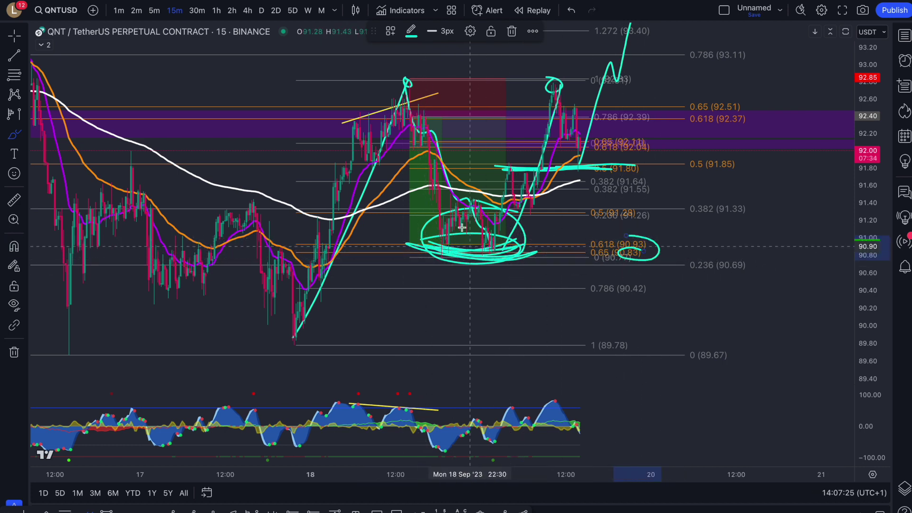
mouse_move(570, 131)
left_mouse_down()
mouse_move(635, 299)
mouse_move(700, 384)
left_mouse_up()
key("ctrl+z")
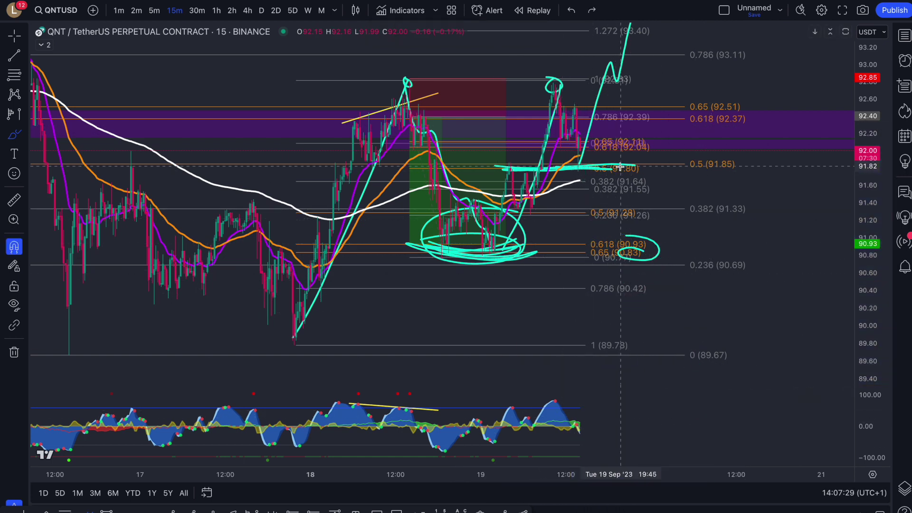
key("ctrl+z")
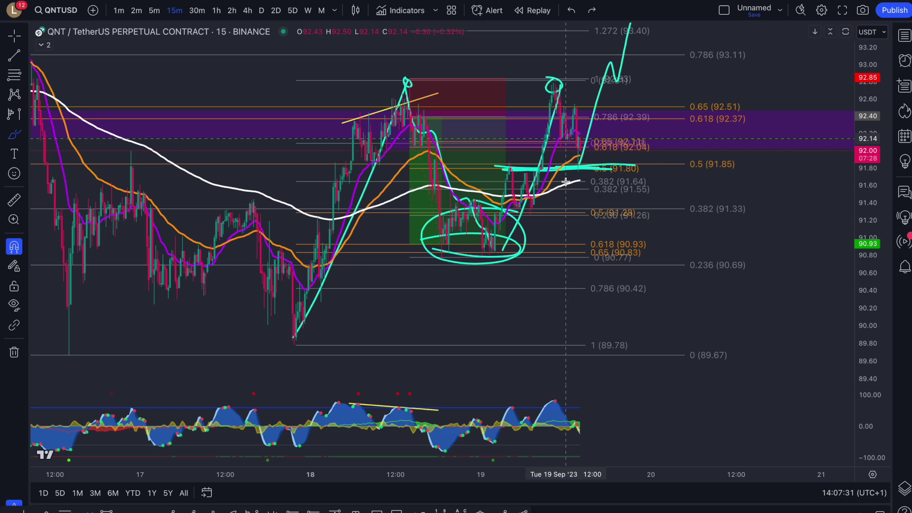
left_click(413, 80)
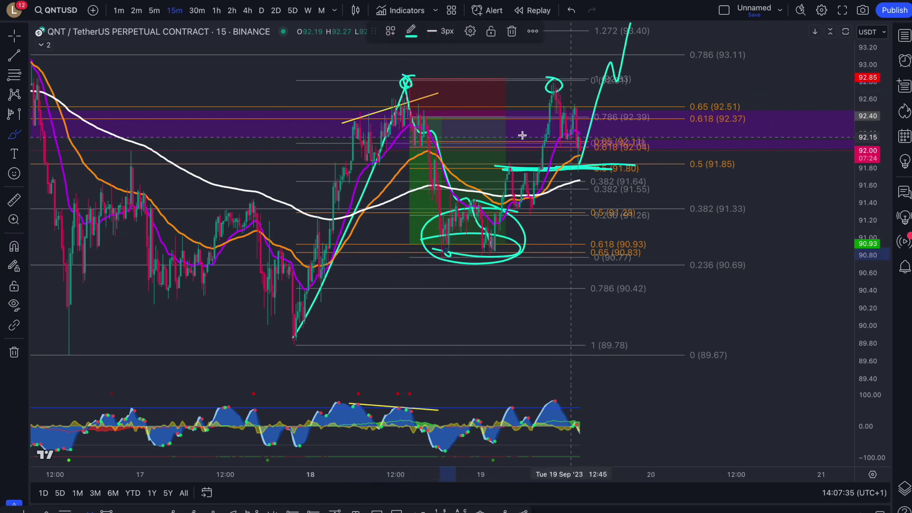
Step: Brush a horizontal stroke in the purple zone, a bearish path below 89.78, and a stroke along the ellipse bottom
left_click_drag(574, 139, 496, 140)
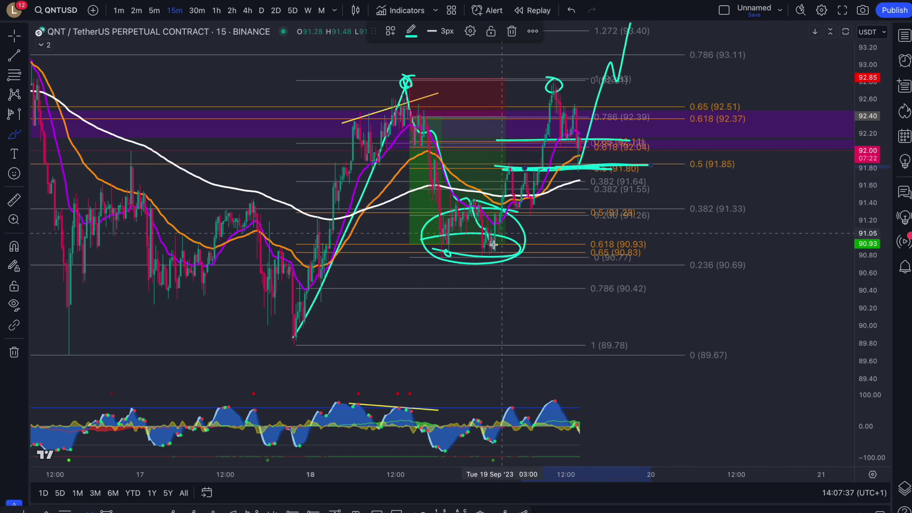
mouse_move(490, 248)
left_mouse_down()
mouse_move(547, 152)
mouse_move(606, 363)
mouse_move(633, 412)
left_mouse_up()
mouse_move(525, 259)
left_mouse_down()
mouse_move(489, 247)
mouse_move(421, 252)
left_mouse_up()
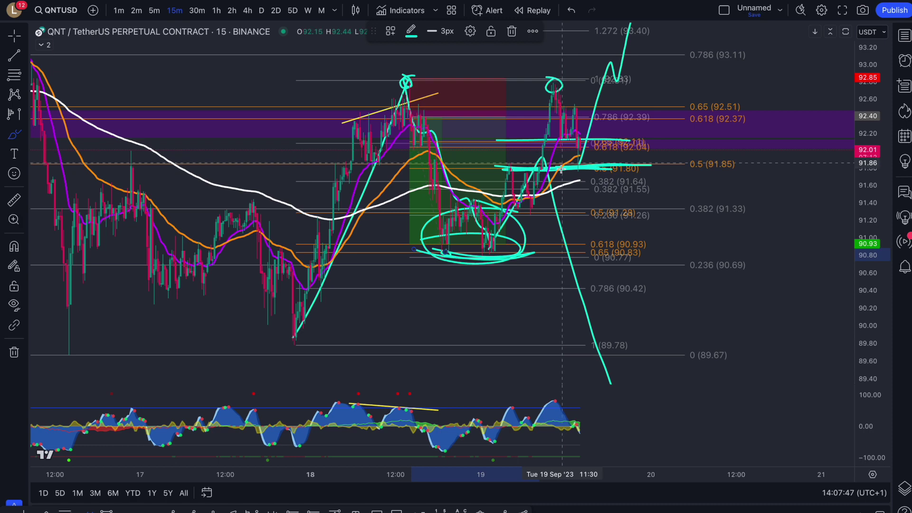
Step: Sketch a bullish up-and-down path from above 91.80 to the chart top, then compress the price scale to fit both
mouse_move(547, 165)
left_mouse_down()
mouse_move(549, 126)
mouse_move(571, 102)
mouse_move(587, 170)
left_mouse_up()
left_click_drag(593, 118, 637, 17)
mouse_move(863, 190)
left_mouse_down()
mouse_move(857, 232)
mouse_move(855, 223)
left_mouse_up()
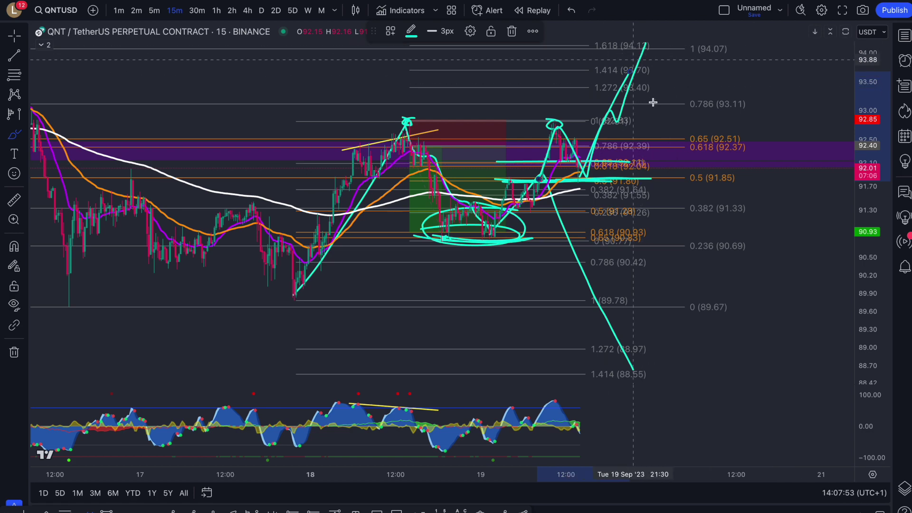